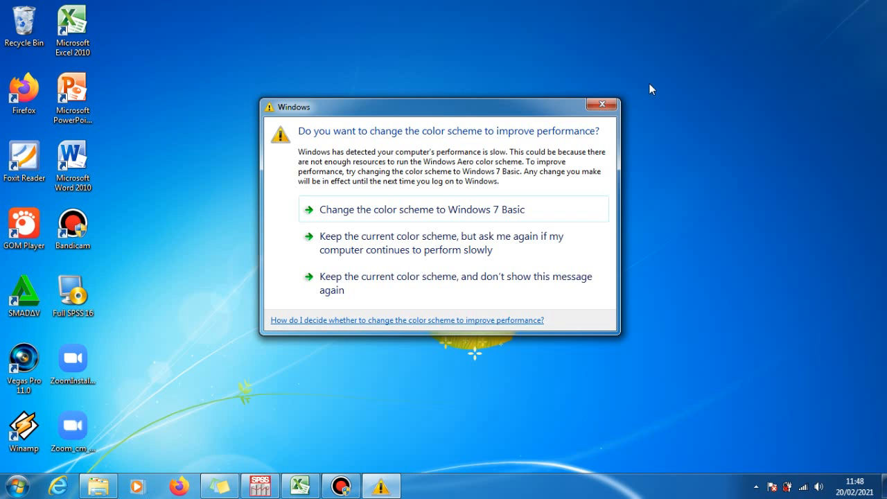
- Dismiss the color scheme prompts and switch to the Excel workbook containing the DISIPLIN, MOTIVASI and KINERJA data
click(608, 106)
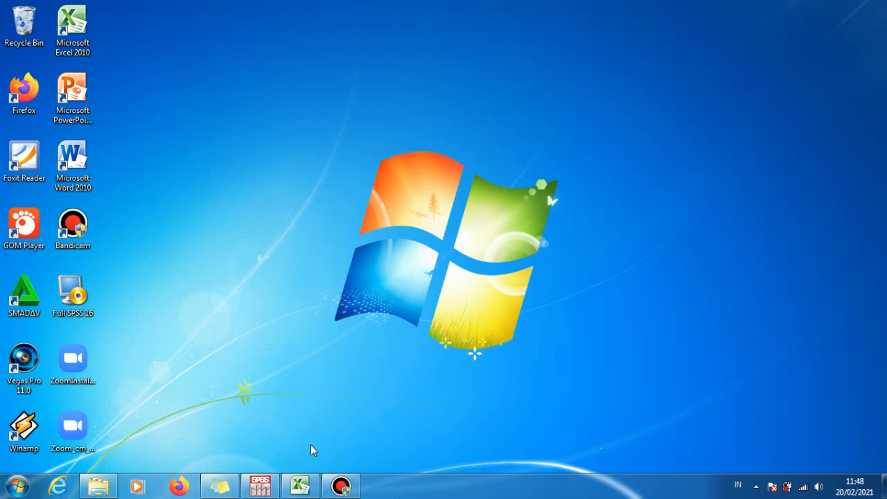
click(301, 486)
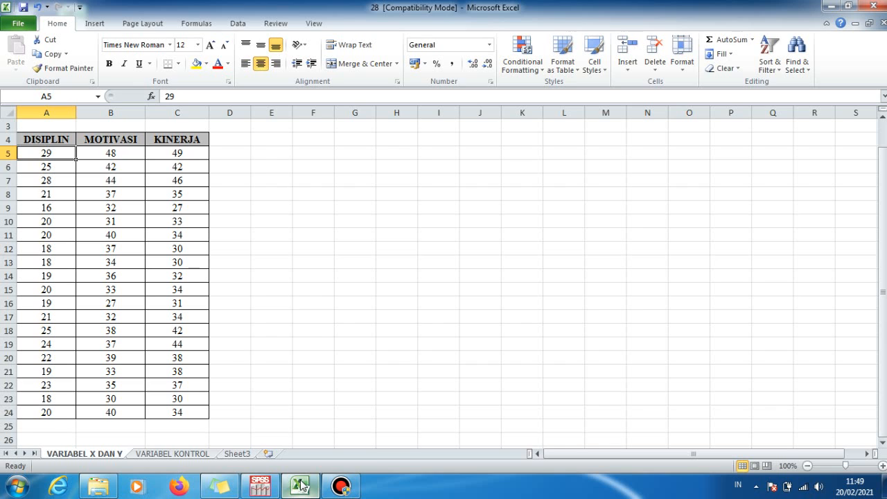
click(301, 486)
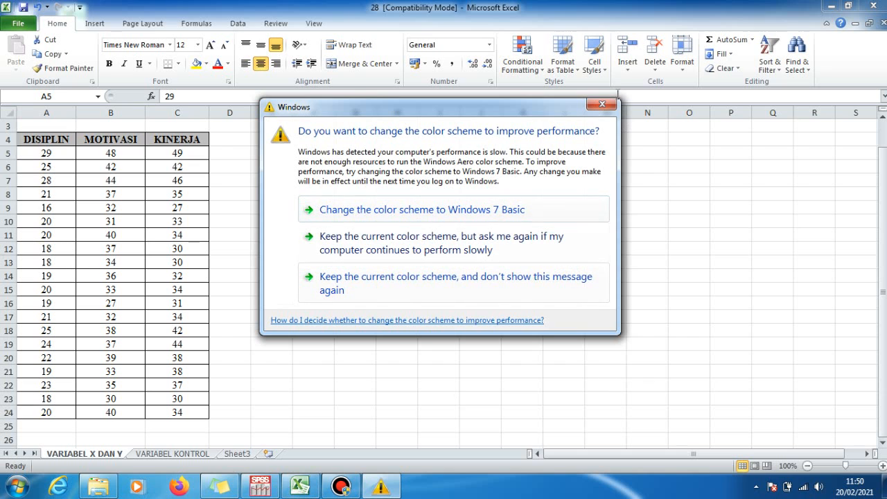
click(604, 105)
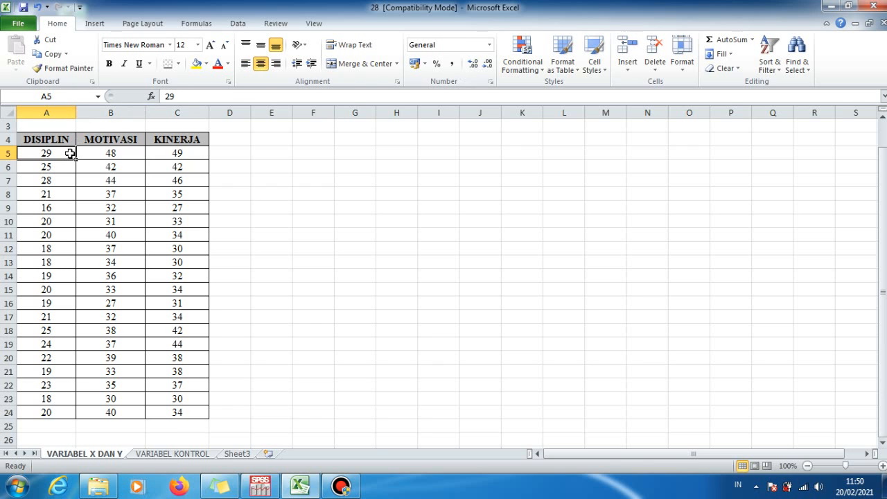
- Copy the DISIPLIN, MOTIVASI and KINERJA values in A5:C24 and paste them into the empty SPSS data sheet from row 1 of the first variable
drag(70, 153, 179, 413)
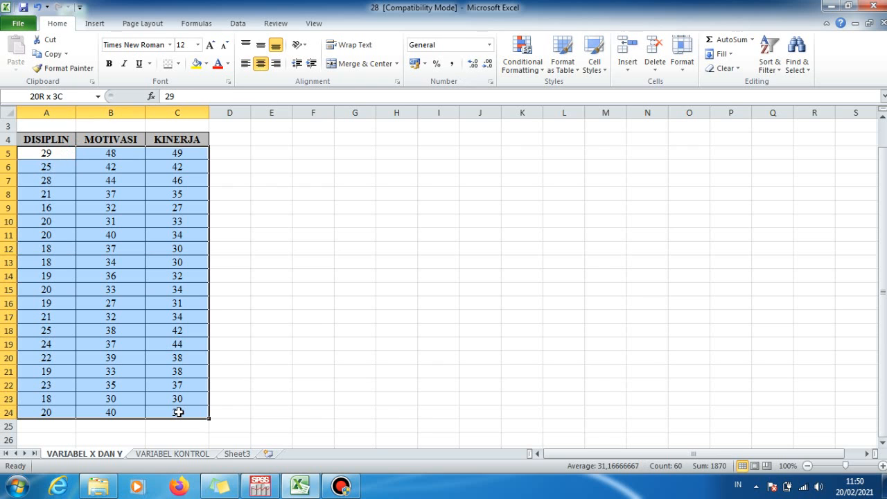
right_click(179, 412)
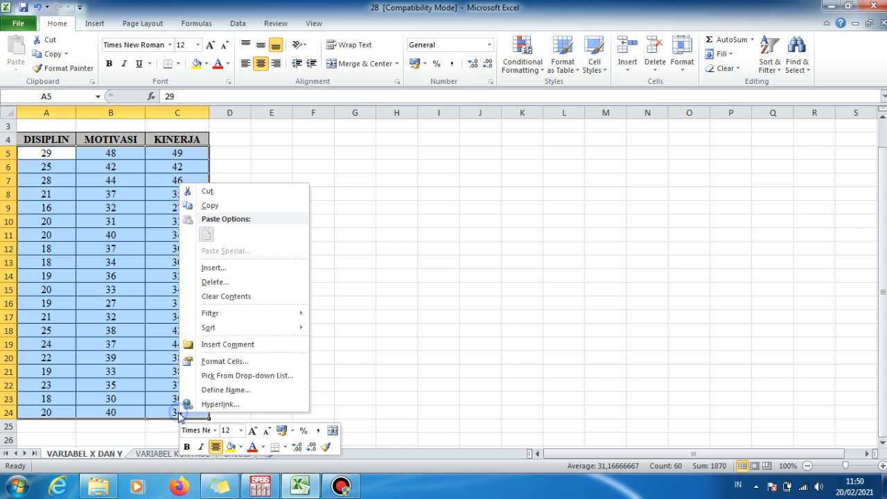
click(223, 207)
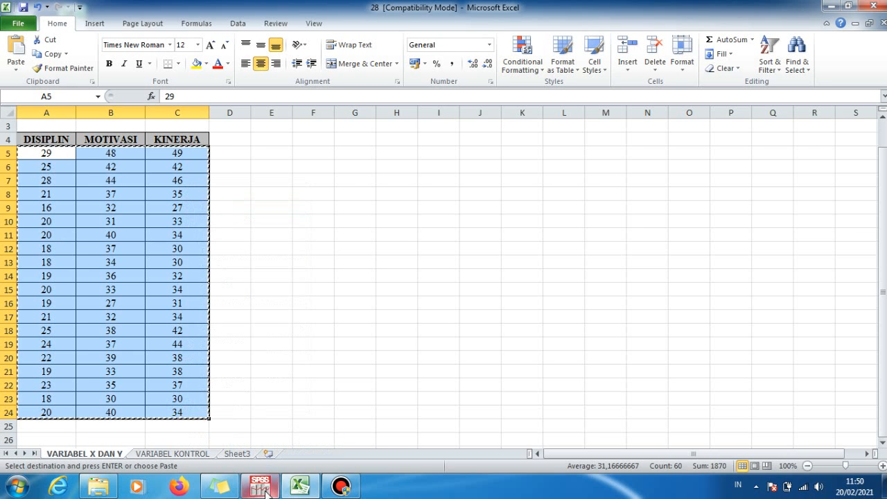
mouse_move(266, 492)
click(251, 416)
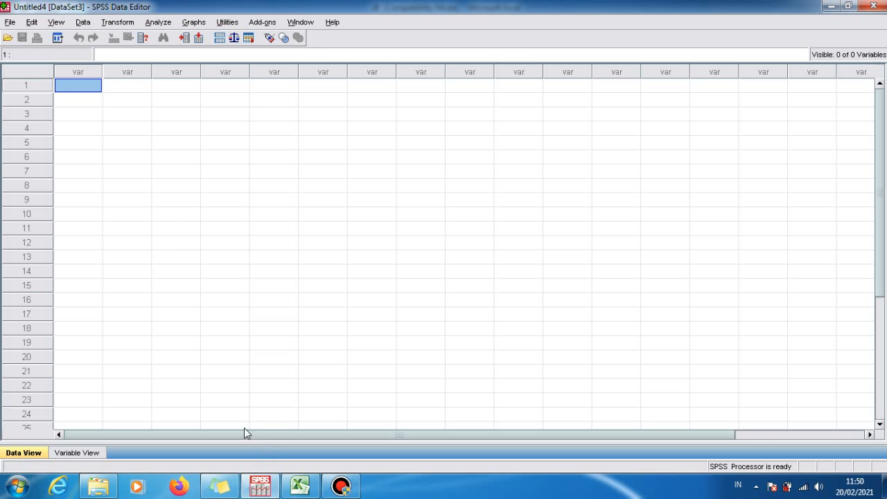
right_click(88, 84)
click(114, 123)
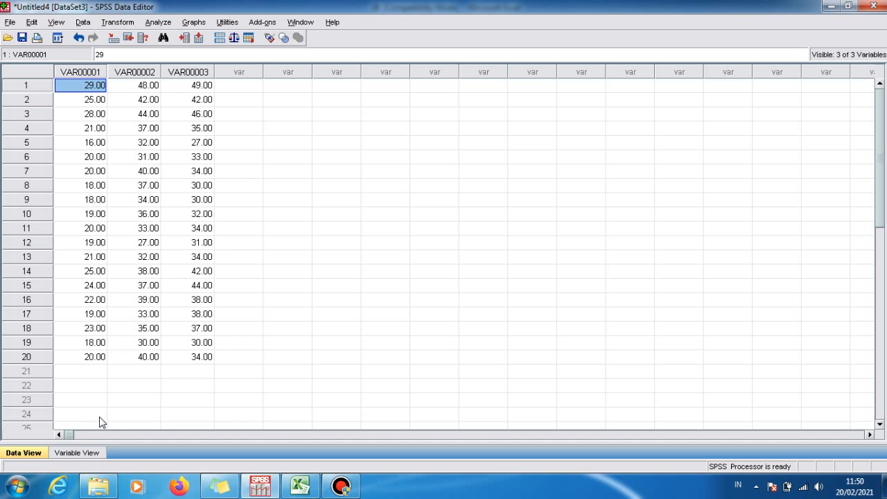
- Rename the three pasted variables as X1, X2 and Y in the variable definitions
click(79, 453)
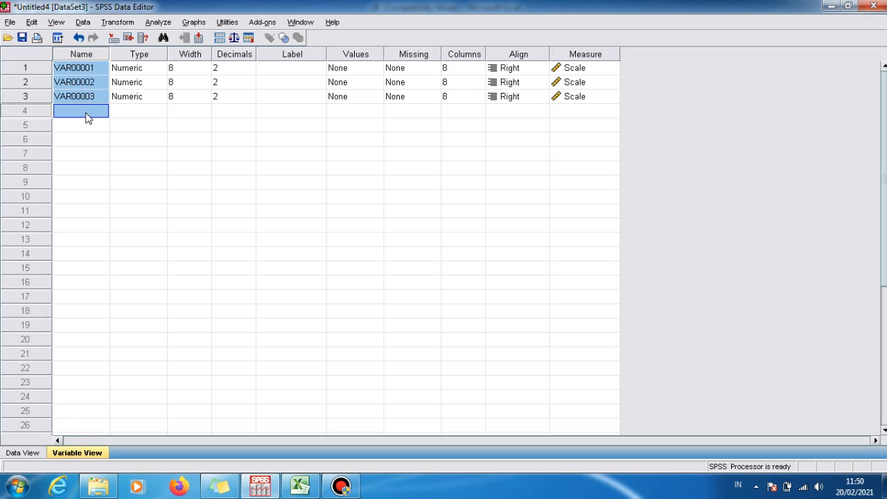
double_click(92, 67)
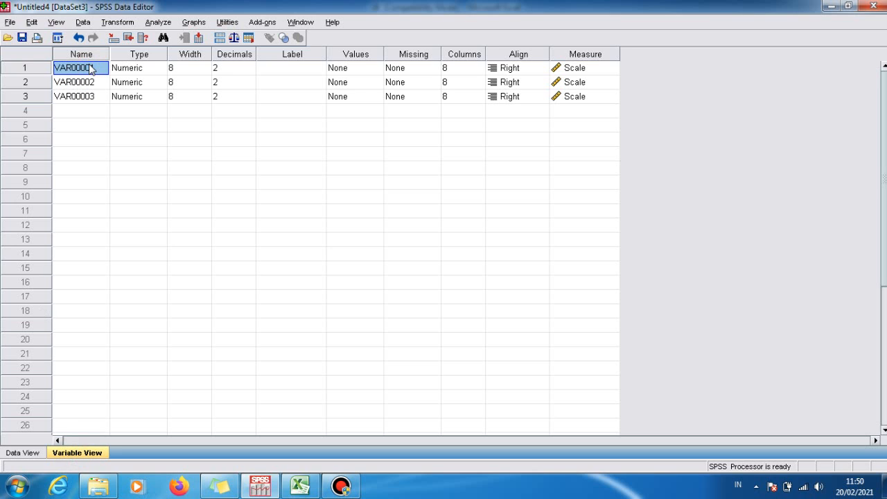
text(X1)
key(Return)
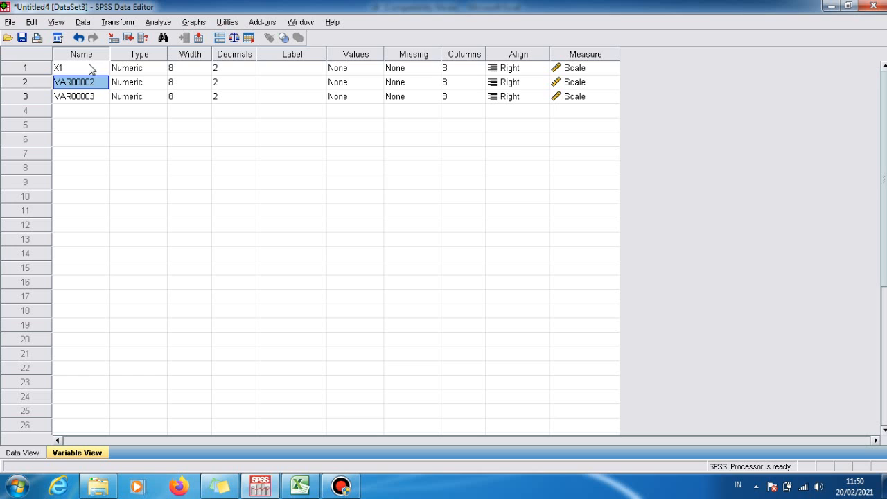
text(X2)
key(Return)
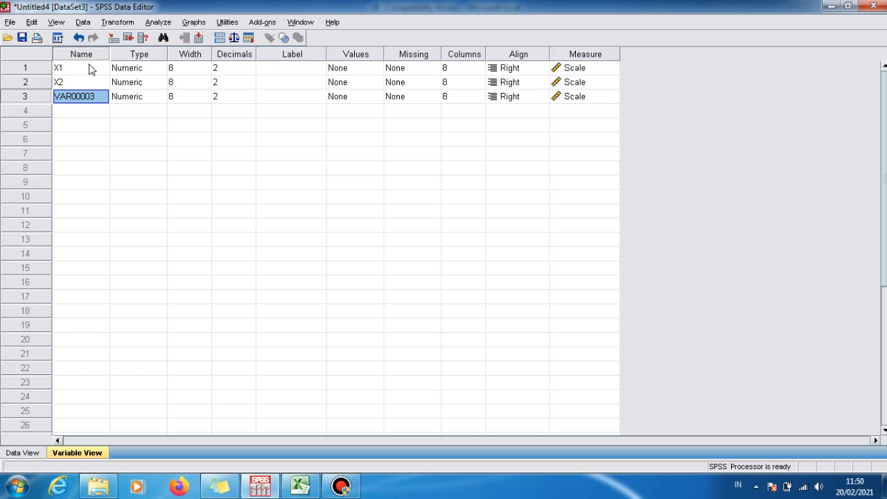
text(Y)
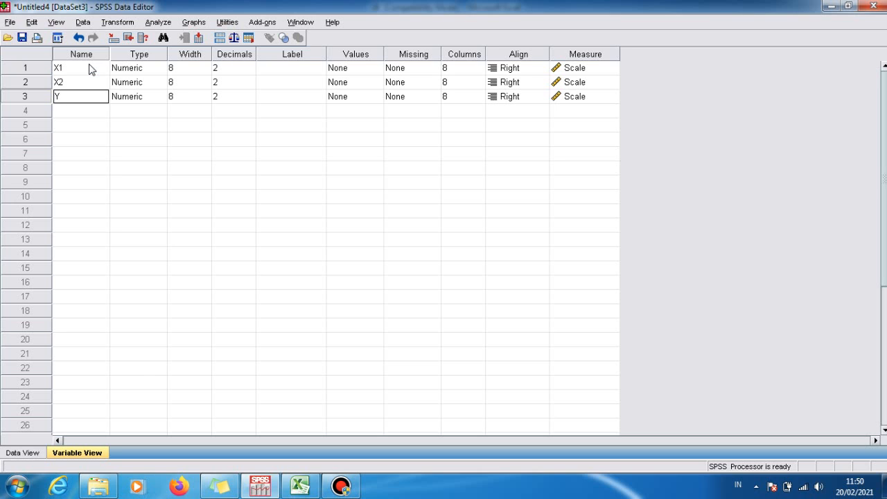
- Label X1 as DISIPLIN, X2 as MOTIVASI and Y as KINERJA KARYAWAN, checking the column headings in the Excel workbook
click(298, 70)
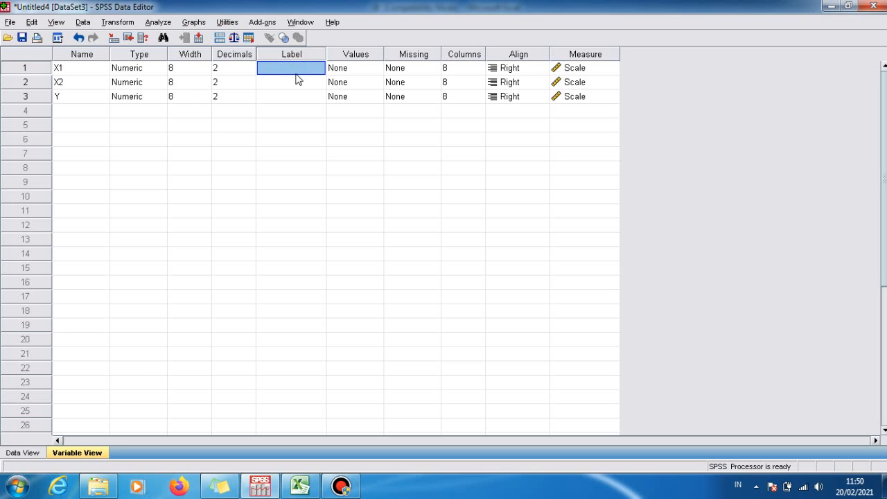
click(298, 487)
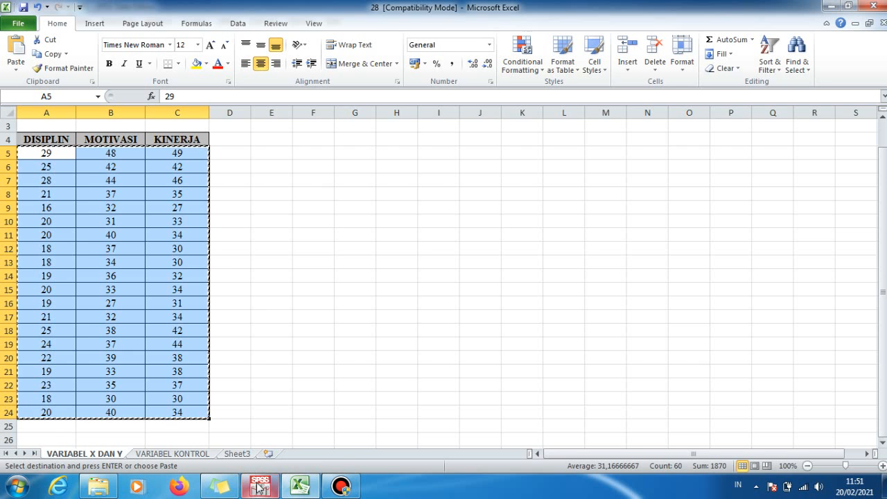
mouse_move(259, 486)
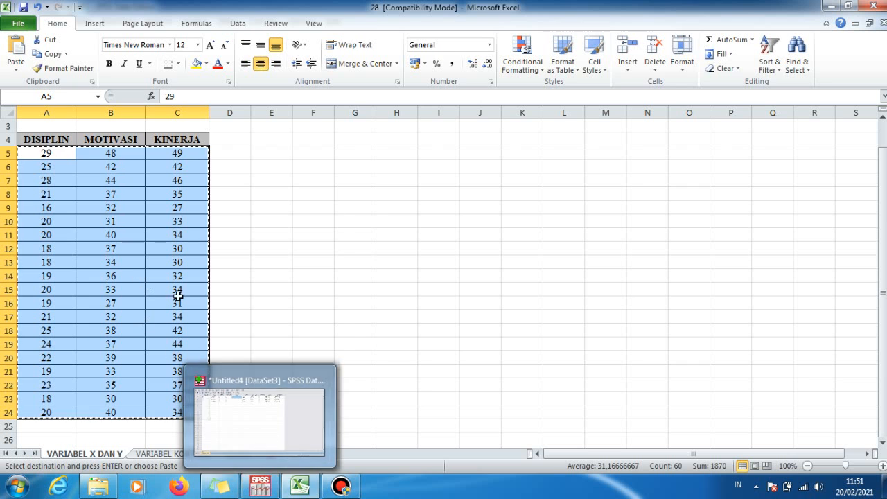
click(270, 488)
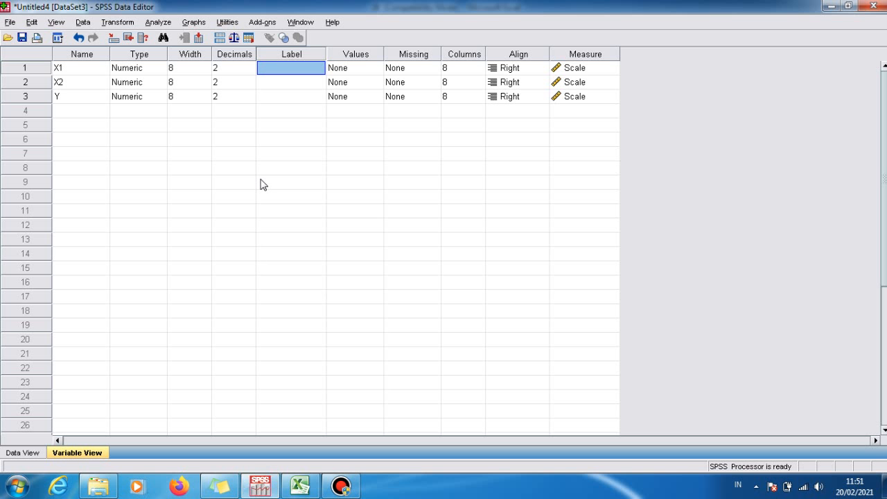
text(DISIPLIN)
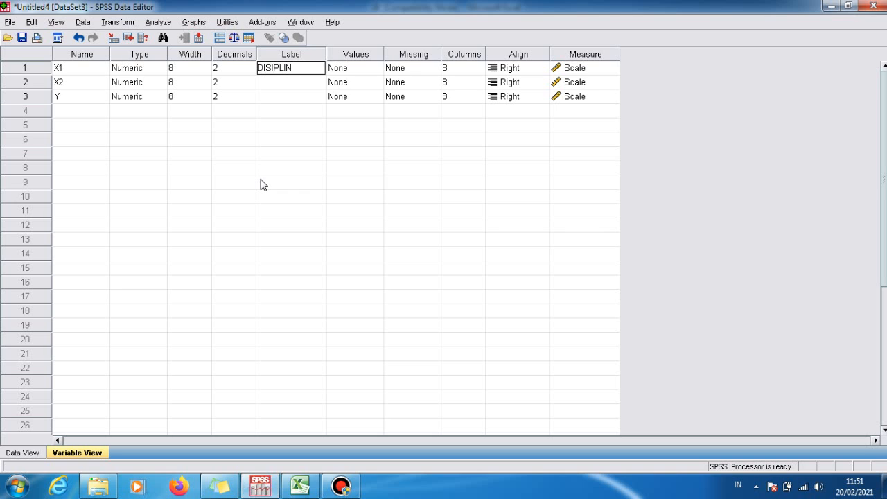
key(Return)
text(MOTIVASI)
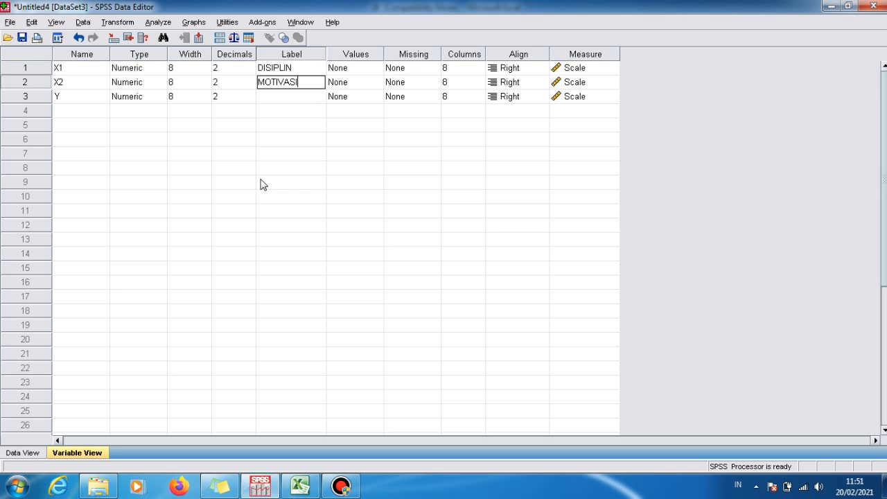
key(Return)
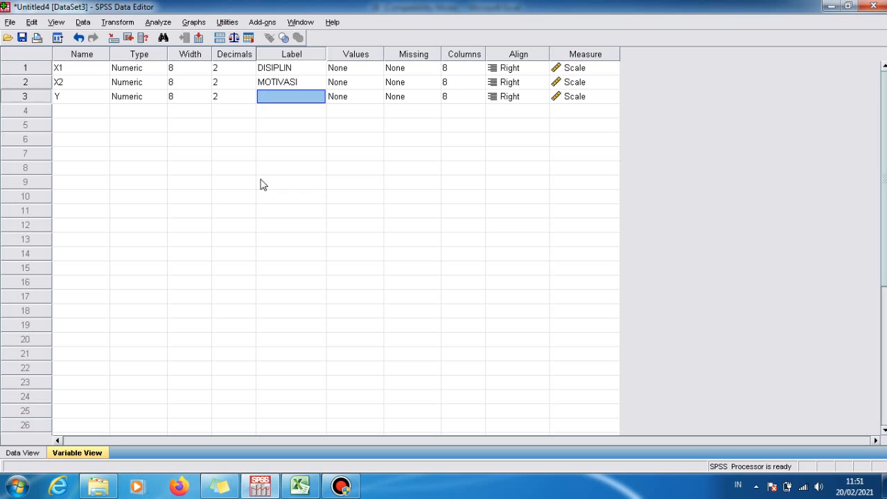
text(KINERJA KARYAWAN)
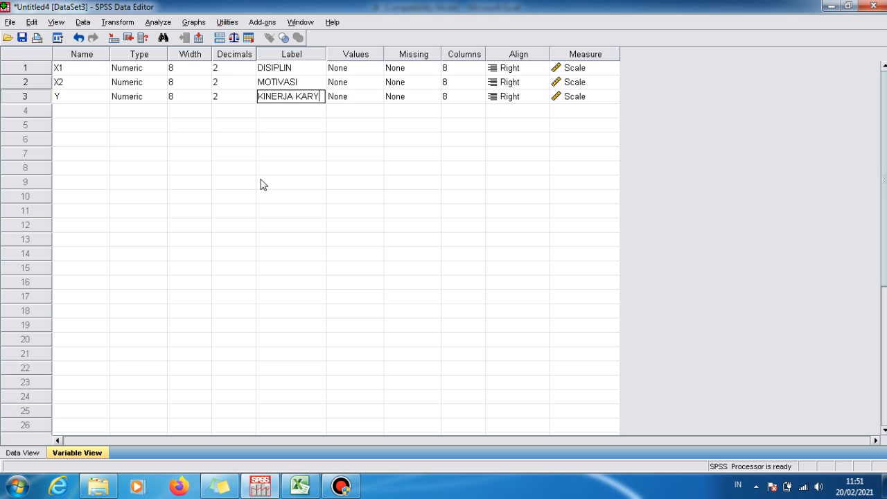
click(240, 181)
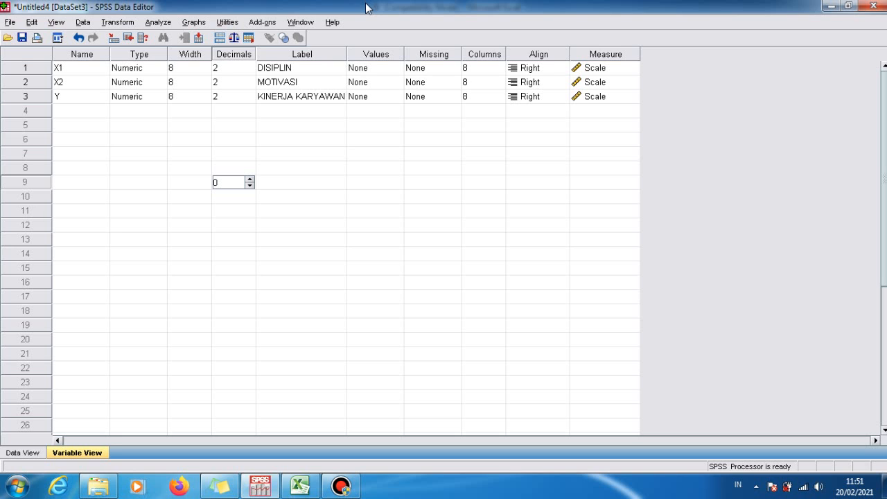
- Set up a linear regression with KINERJA KARYAWAN [Y] as dependent and DISIPLIN [X1] and MOTIVASI [X2] as independent variables
click(157, 22)
mouse_move(185, 154)
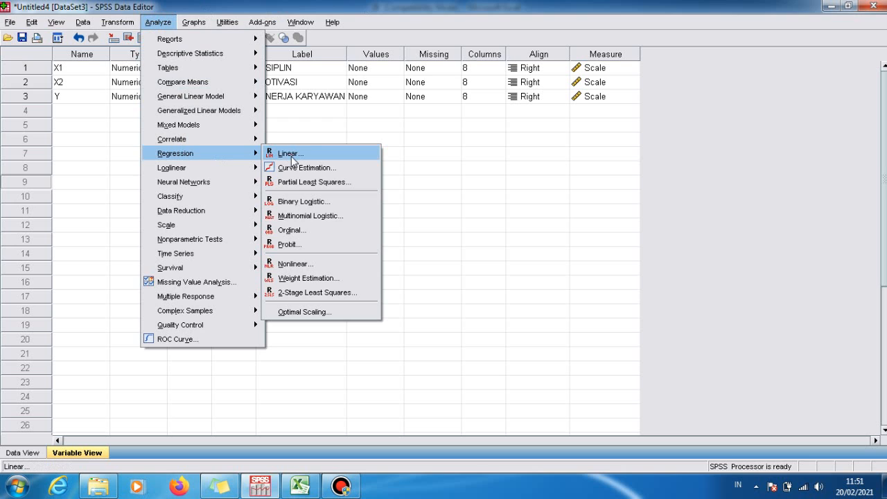
click(289, 153)
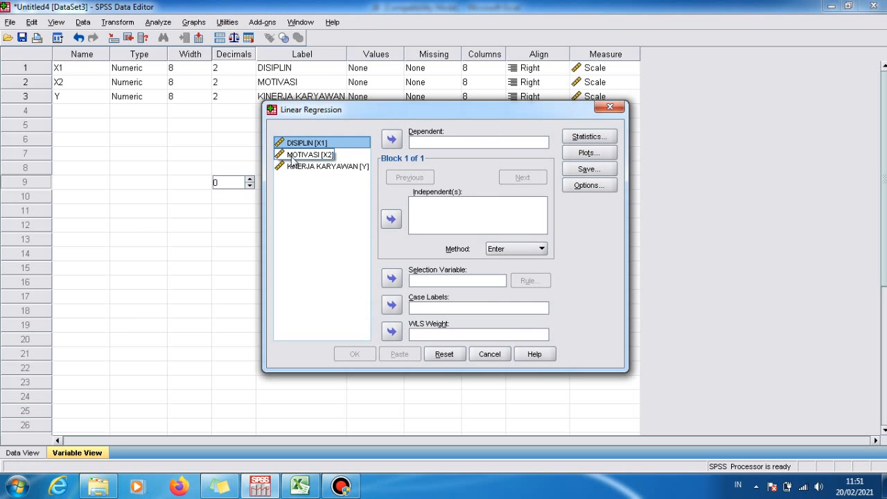
click(293, 167)
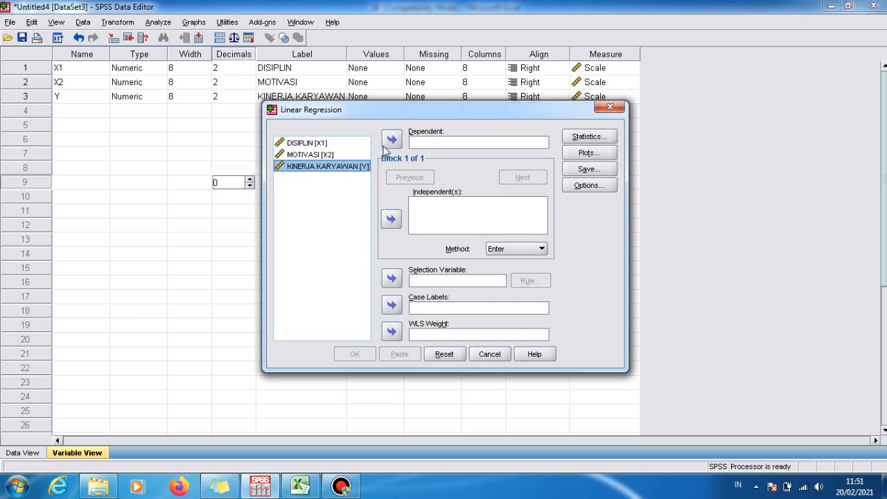
click(386, 147)
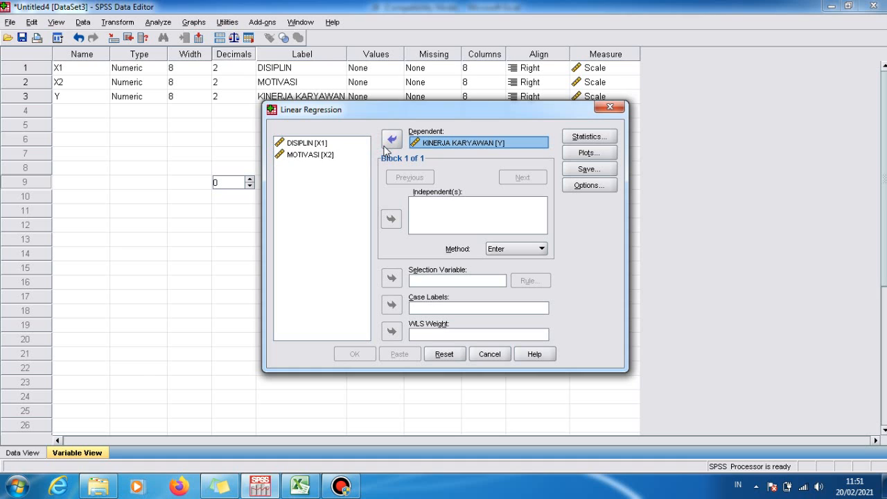
click(334, 146)
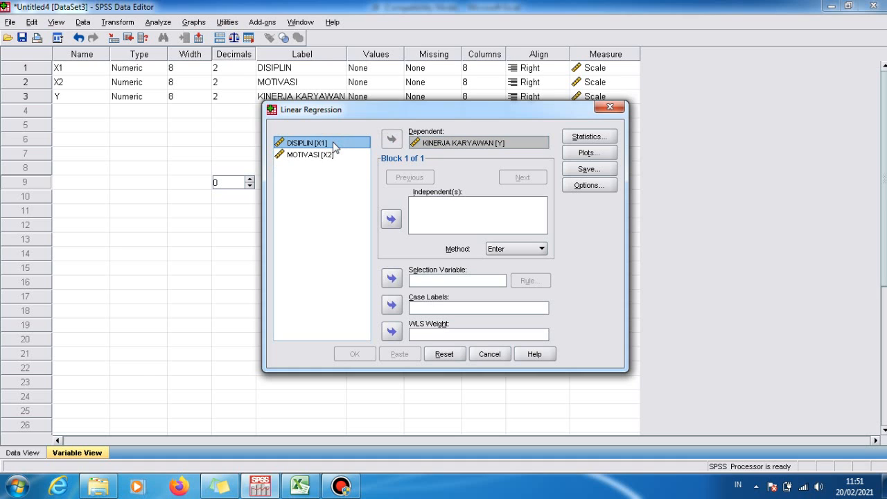
shift+click(332, 154)
click(392, 219)
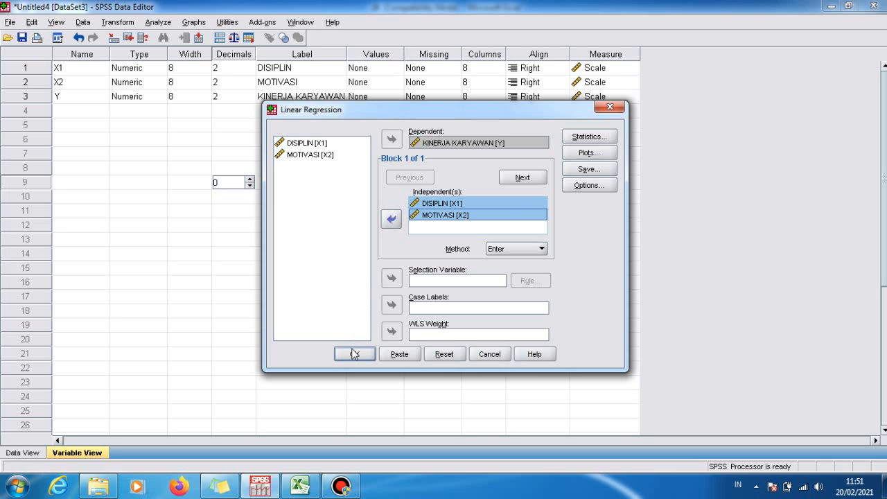
- Add a scatterplot with *SRESID on the Y axis and *ZPRED on the X axis, and run the regression
click(584, 153)
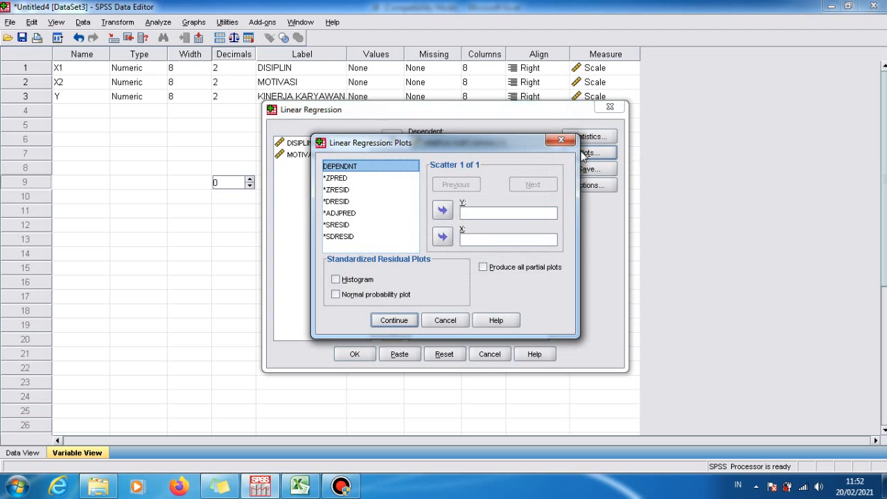
click(338, 225)
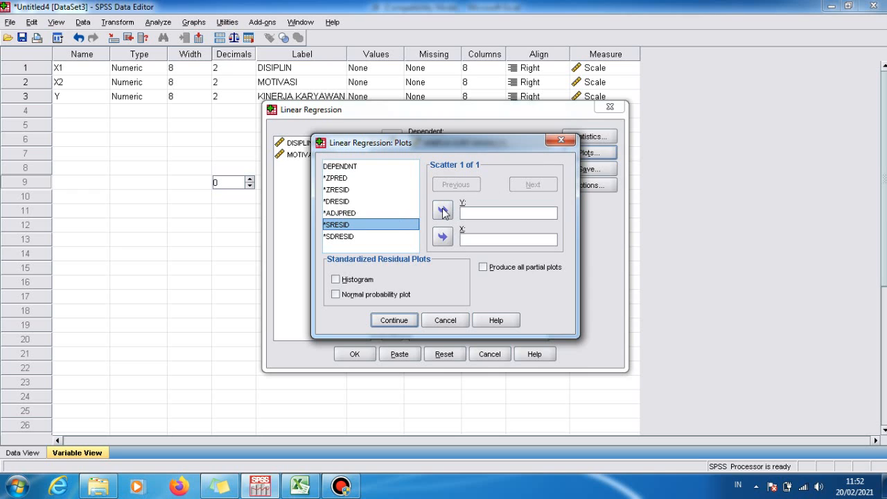
click(443, 210)
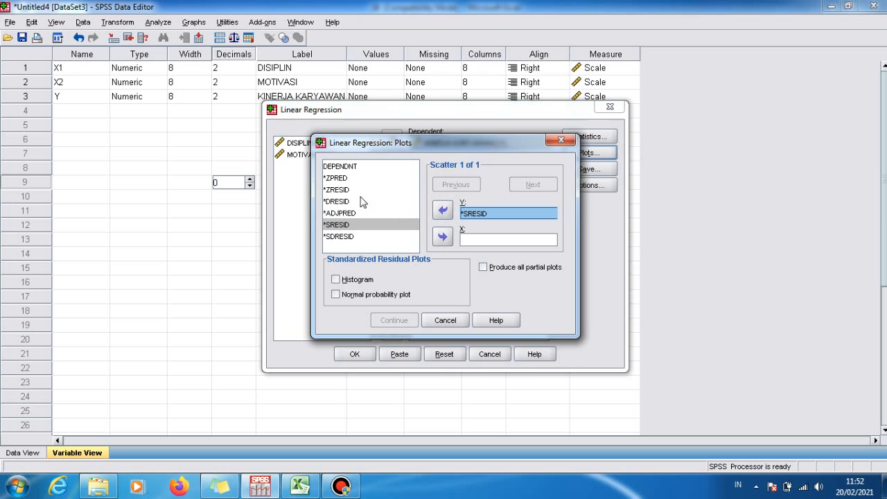
click(336, 179)
click(443, 237)
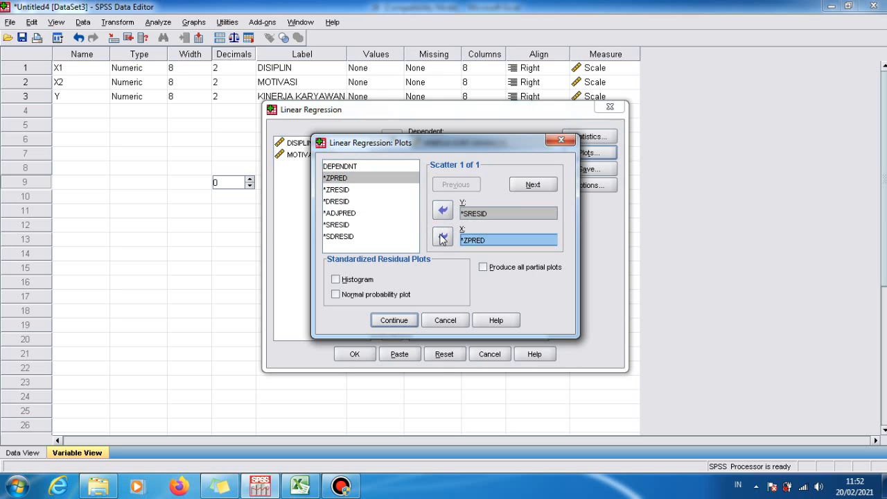
click(400, 320)
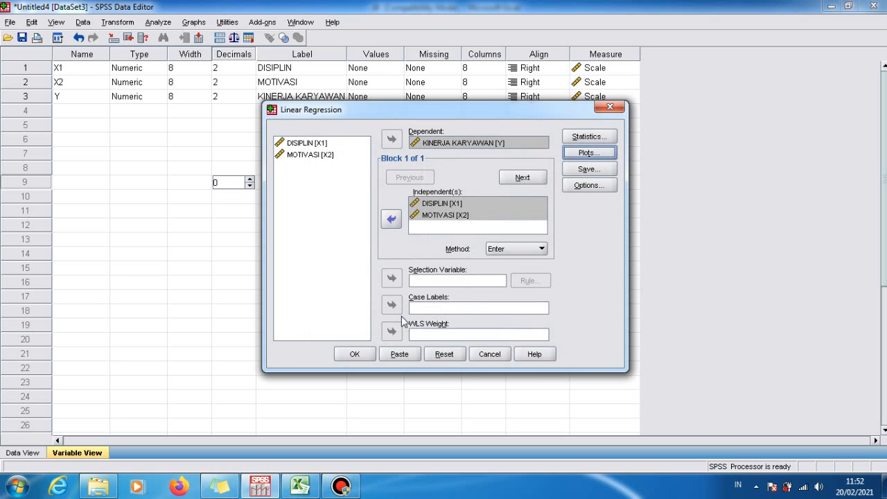
click(354, 354)
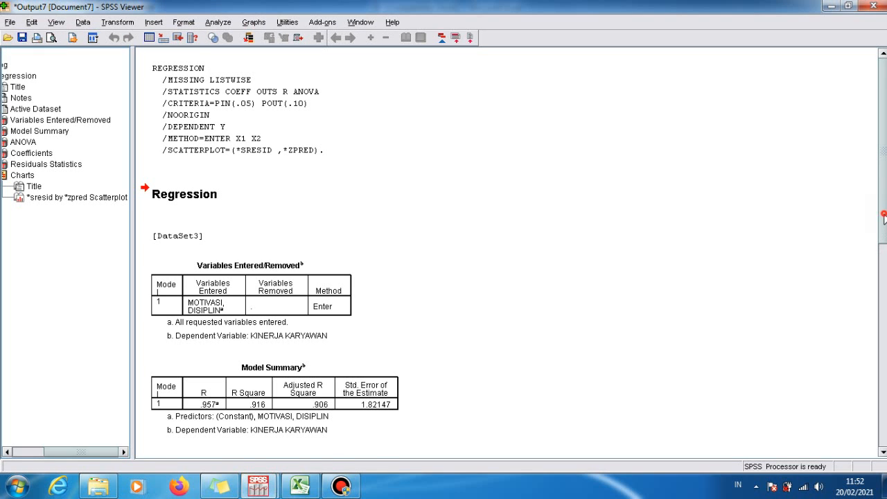
- Examine the residual scatterplot in the regression output and the saved RES_1 residual column in the dataset
drag(884, 217, 881, 424)
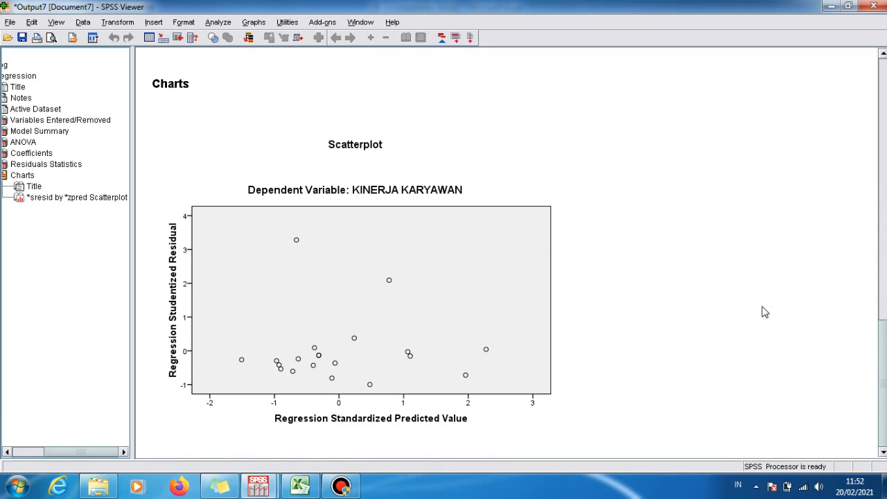
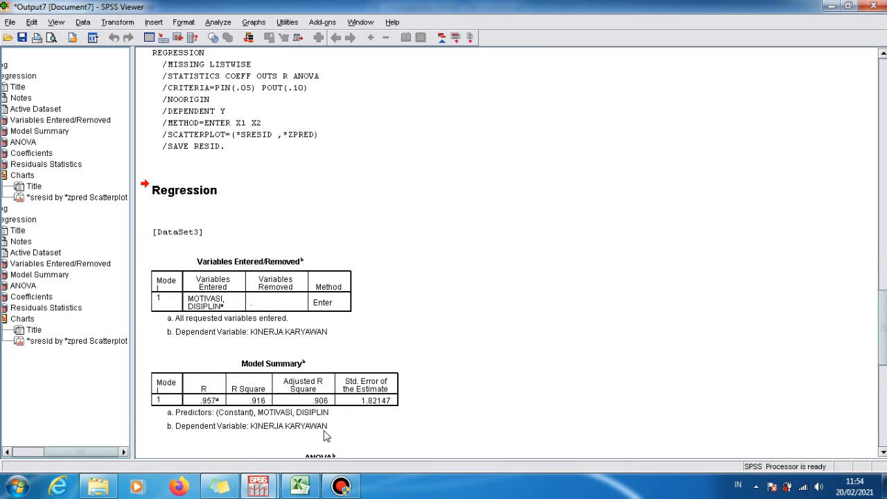
mouse_move(258, 485)
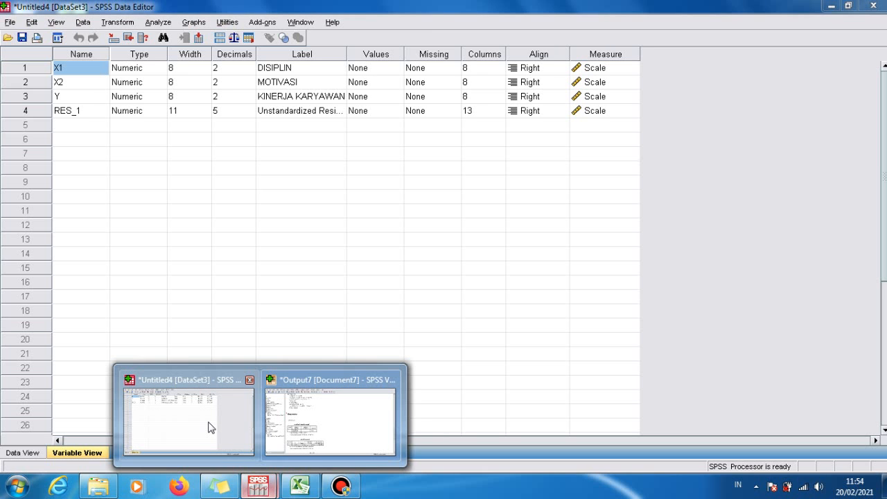
click(210, 424)
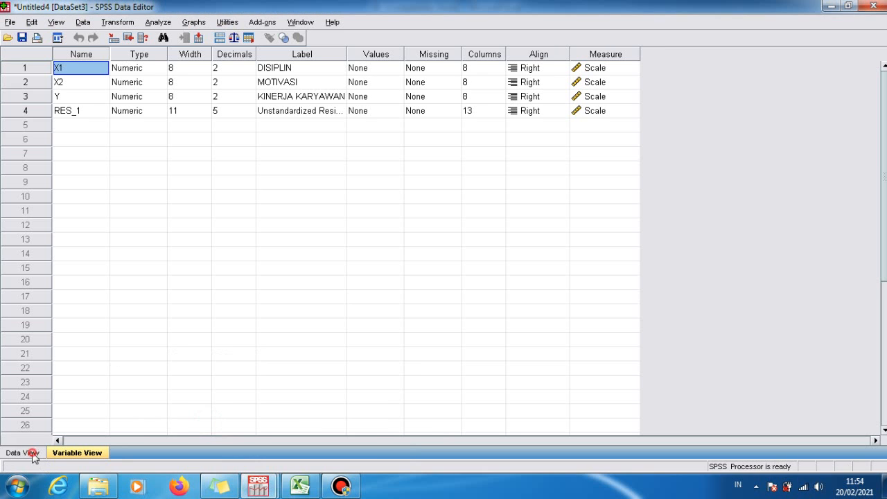
click(29, 453)
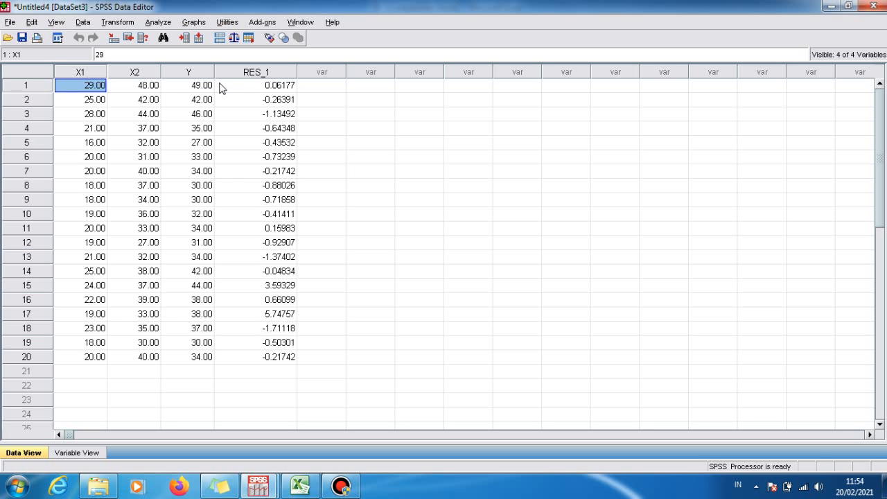
- Set up a computed variable named abs_res with the numeric expression abs(res_1)
click(130, 23)
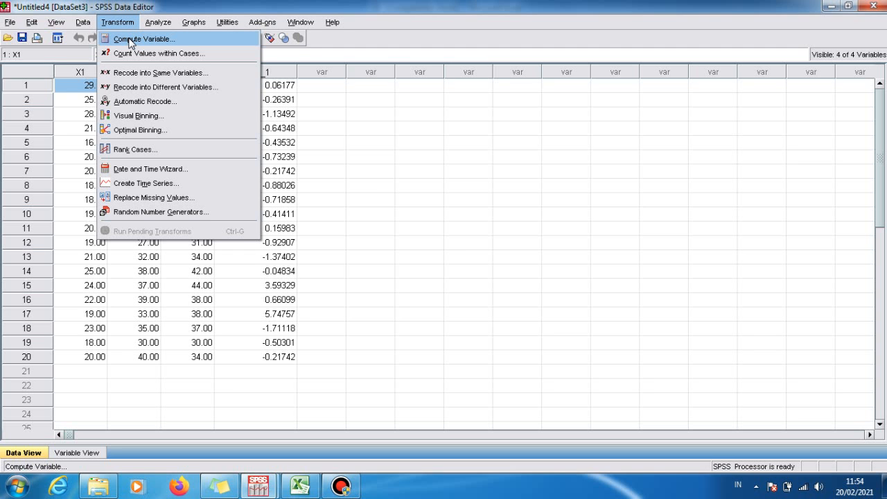
click(137, 42)
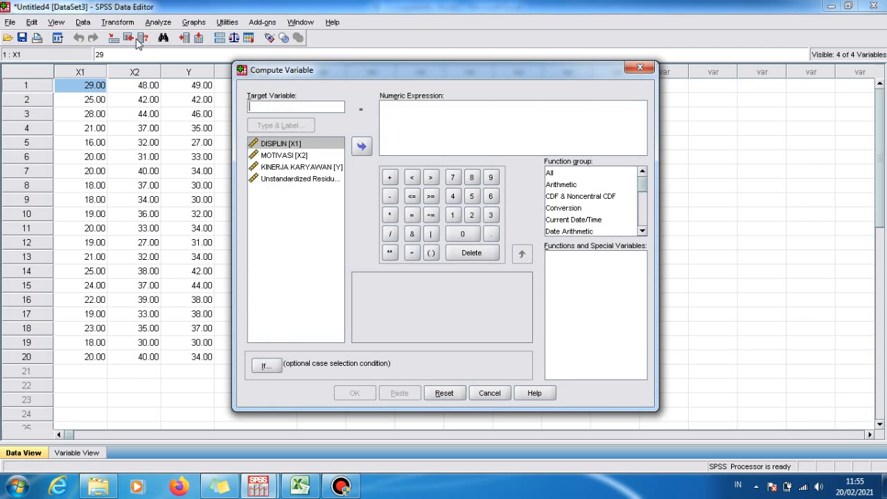
click(269, 102)
mouse_move(411, 73)
mouse_down()
mouse_move(429, 132)
mouse_move(396, 81)
mouse_up()
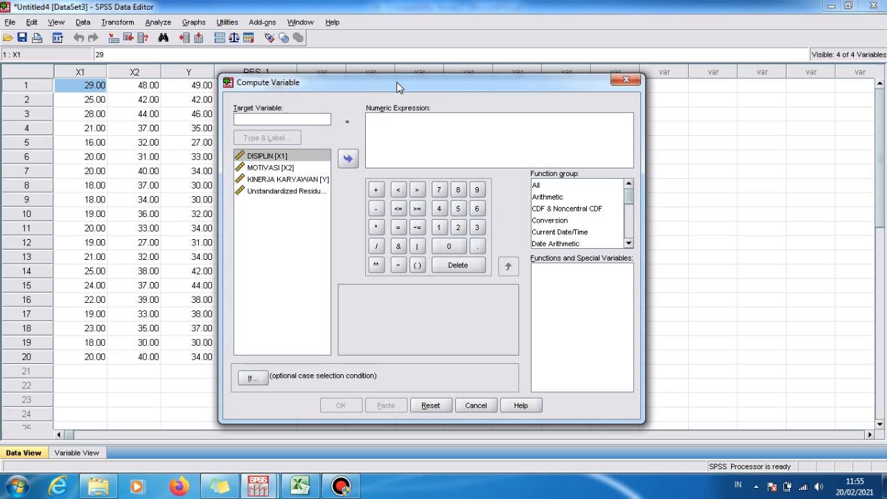
text(A)
key(BackSpace)
text(a)
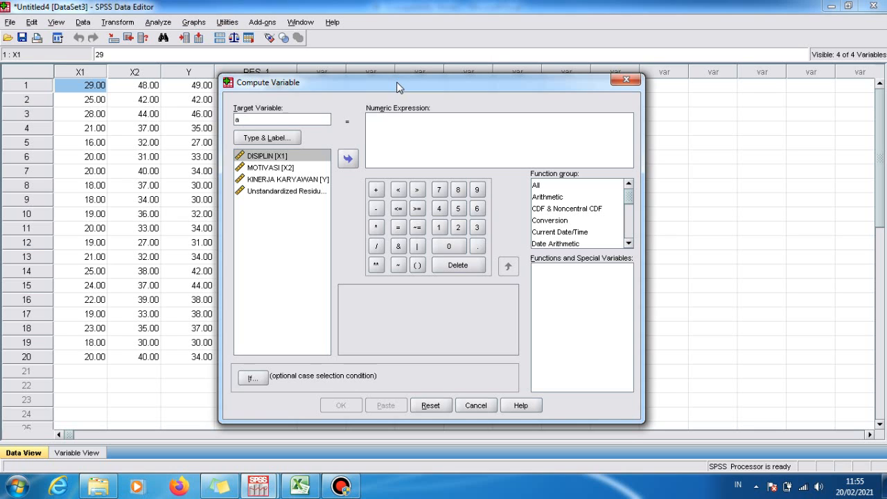
text(bs_res)
click(392, 122)
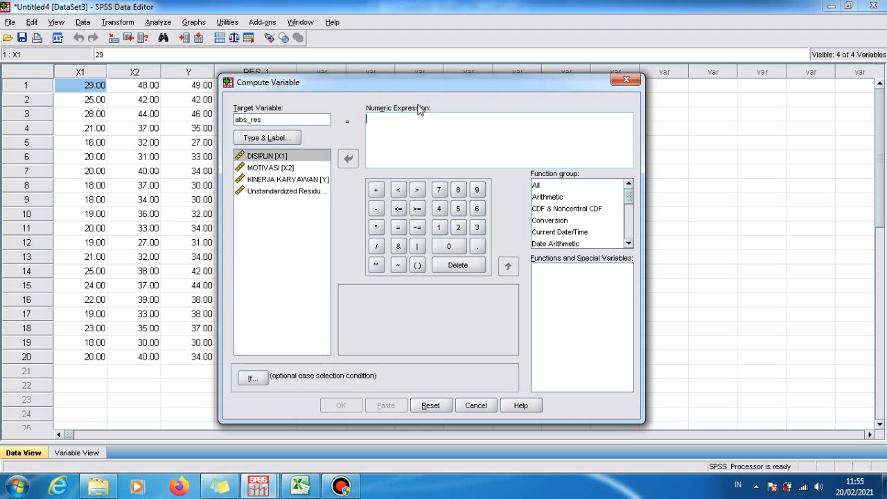
text(abs)
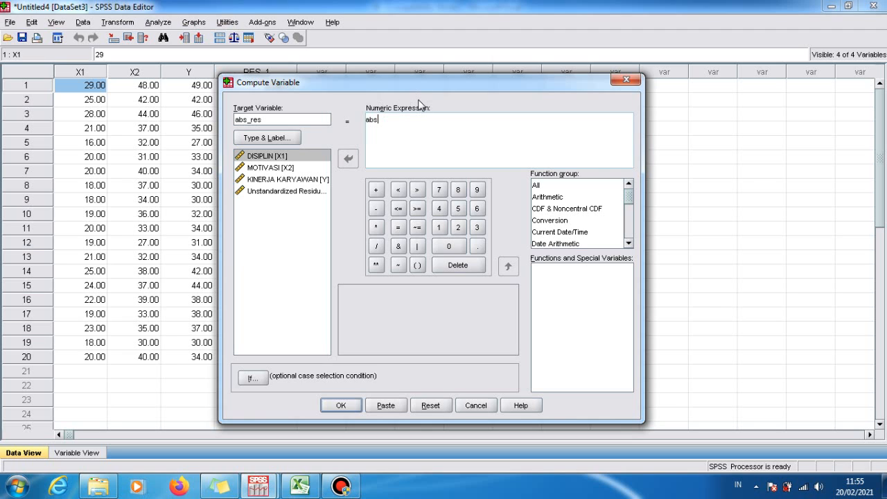
text((res_1))
drag(452, 88, 497, 119)
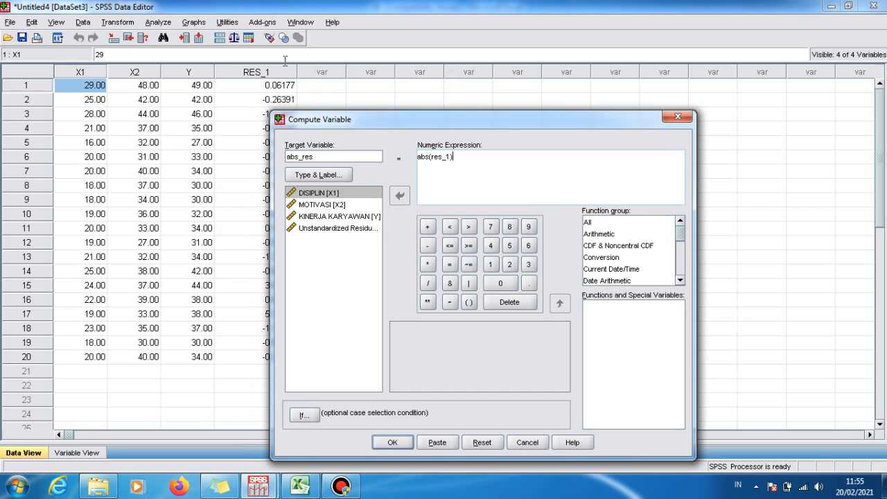
- Label the computed variable Absolut Residu and create it in the dataset
click(337, 175)
click(468, 252)
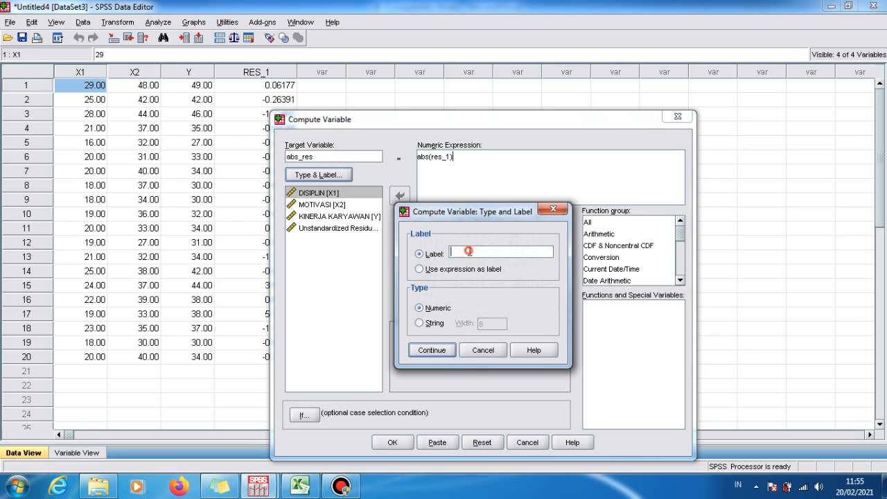
text(Absolut Residu)
click(433, 350)
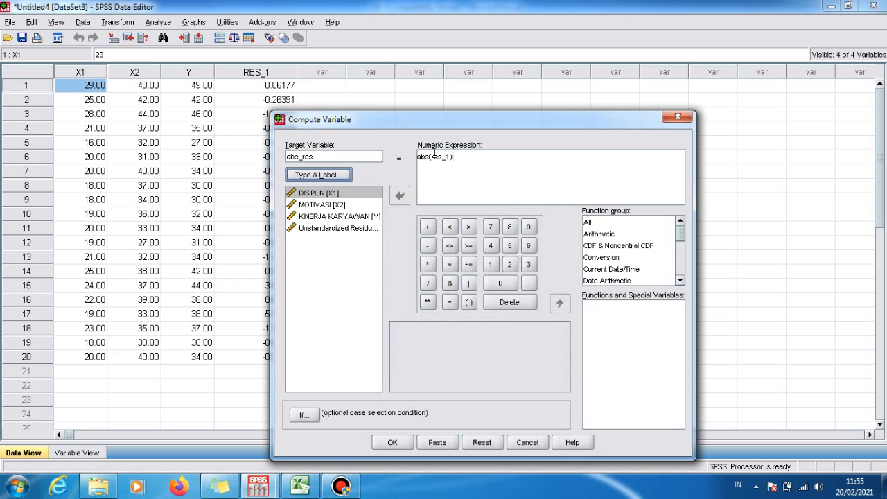
click(393, 442)
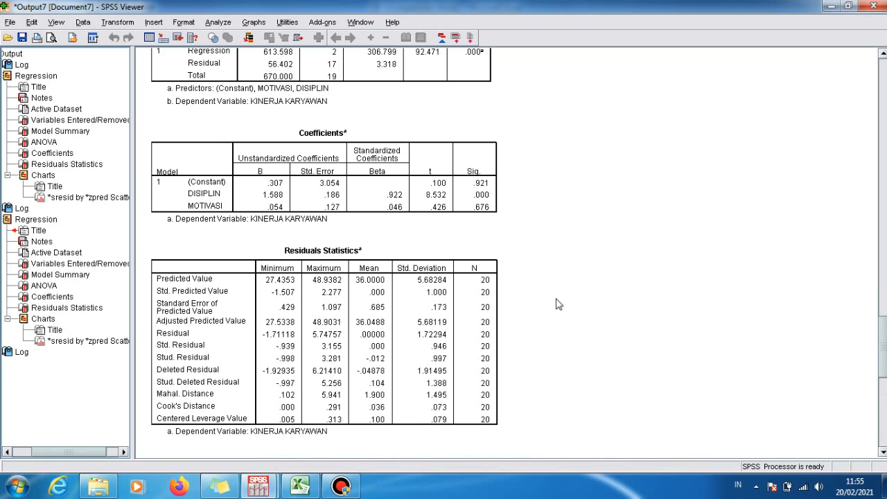
- Look through the regression output and return to the dataset to check the abs_res column
scroll(881, 354, down, 5)
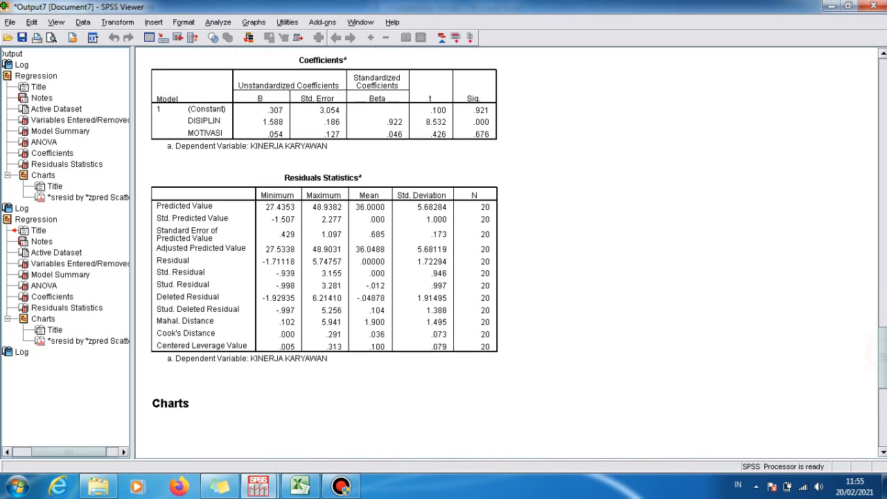
scroll(881, 375, down, 3)
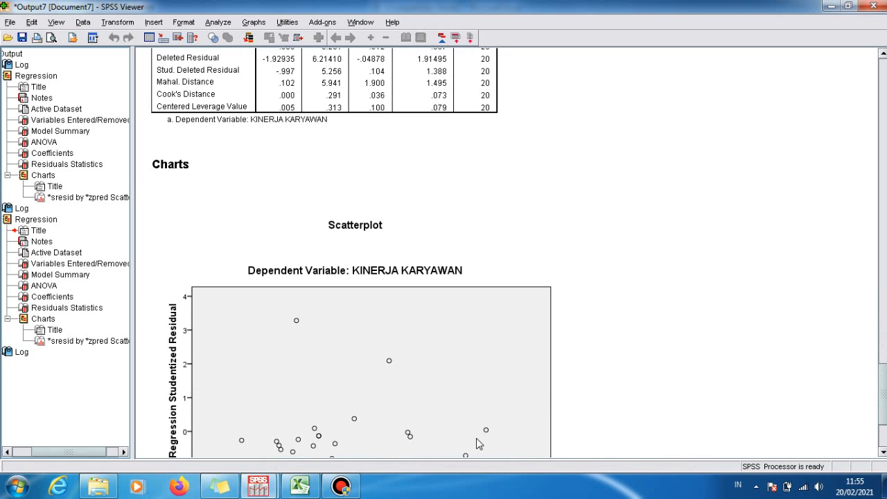
mouse_move(258, 485)
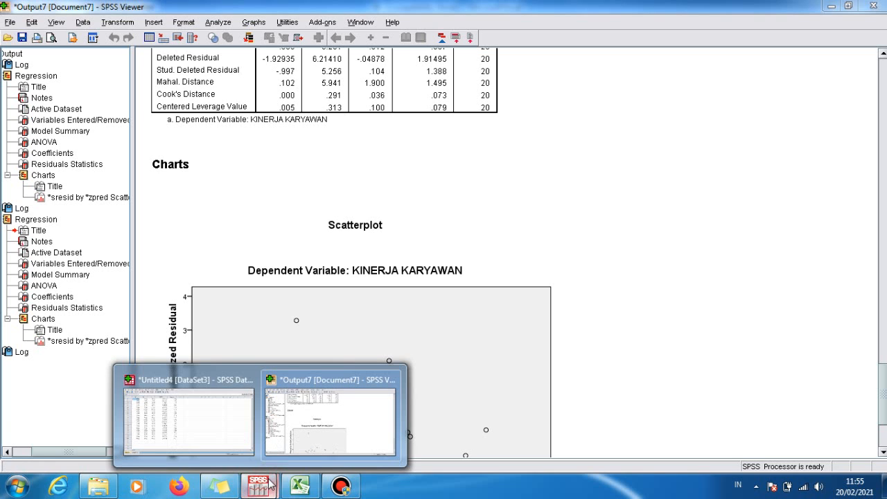
click(220, 436)
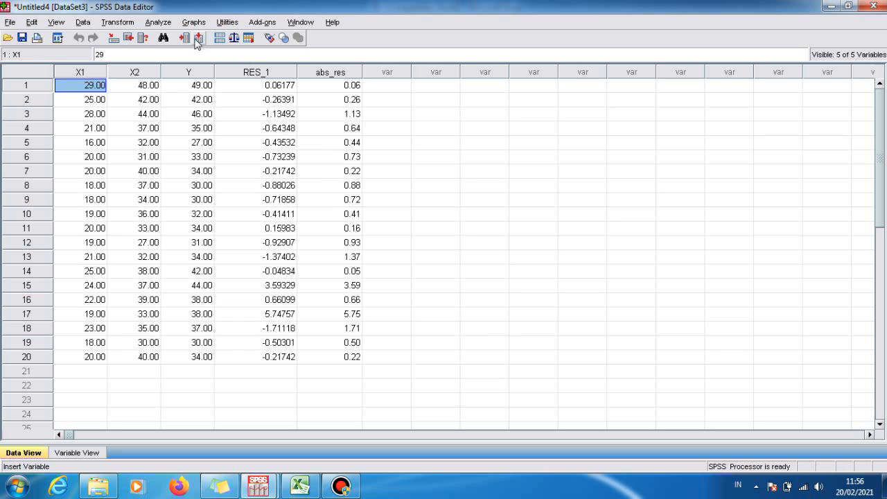
- Run the linear regression with Absolut Residu [abs_res] replacing KINERJA KARYAWAN [Y] as the dependent variable, and return to the dataset
click(166, 25)
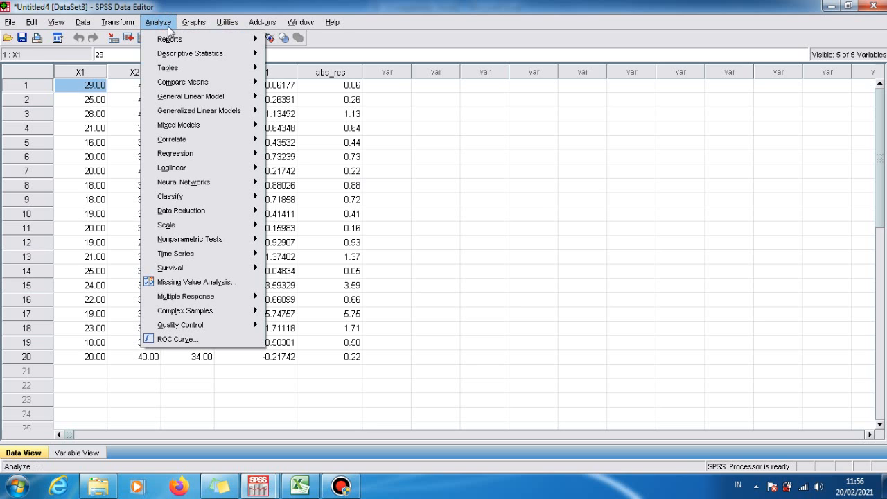
mouse_move(180, 142)
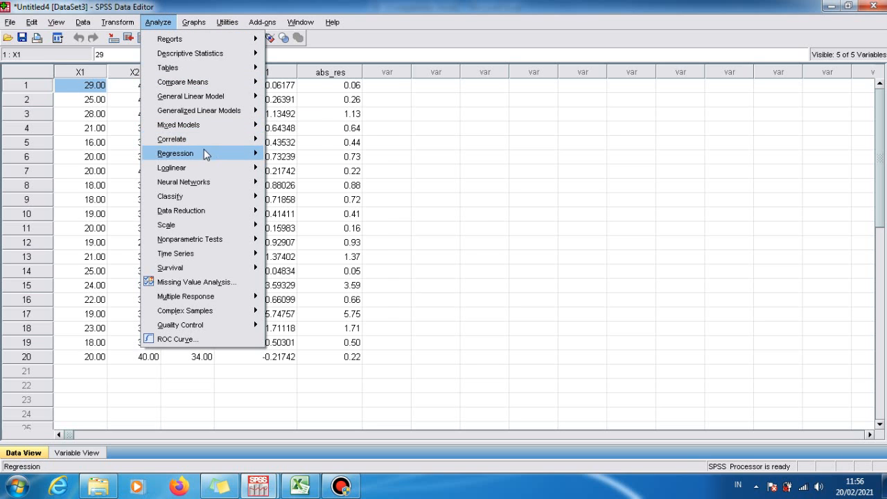
mouse_move(208, 153)
click(285, 153)
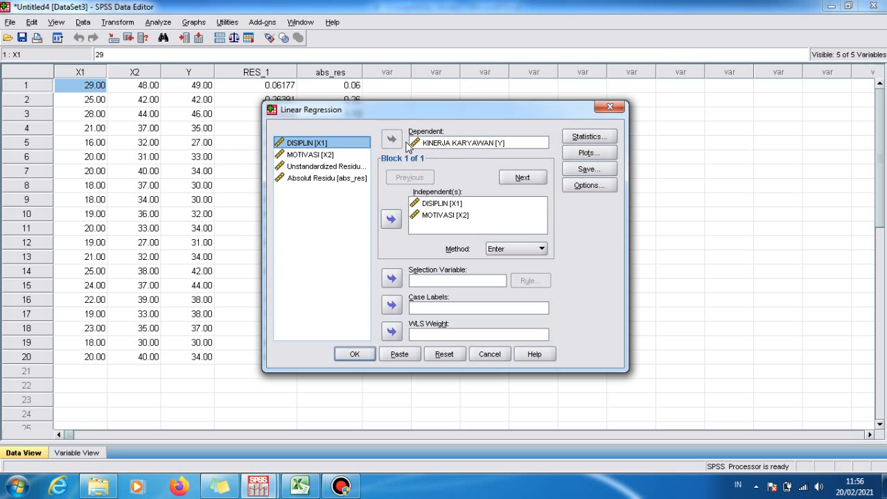
click(423, 143)
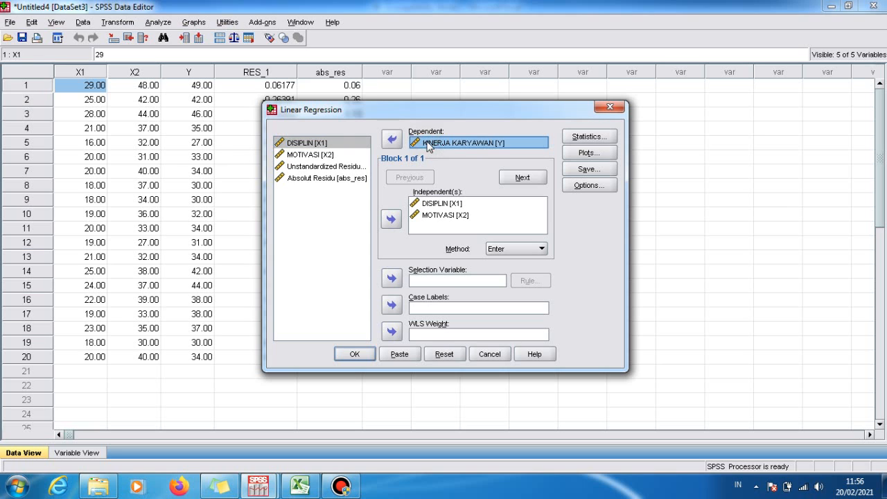
click(392, 140)
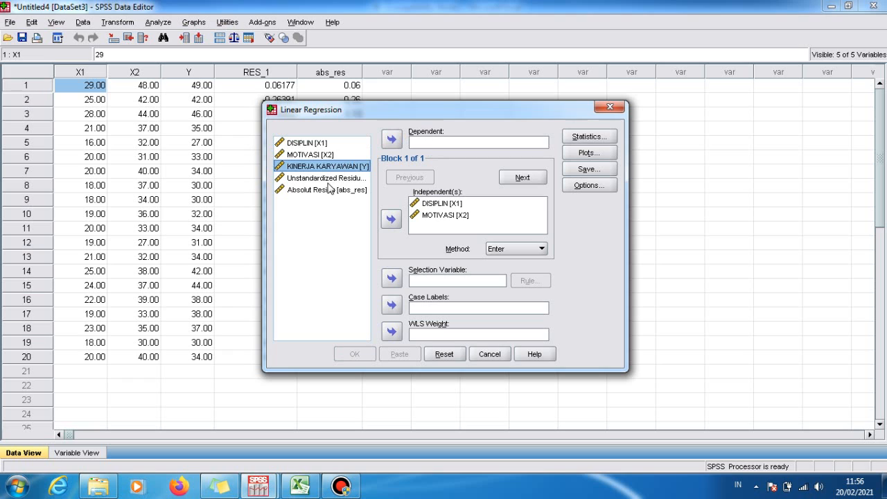
click(323, 189)
click(393, 141)
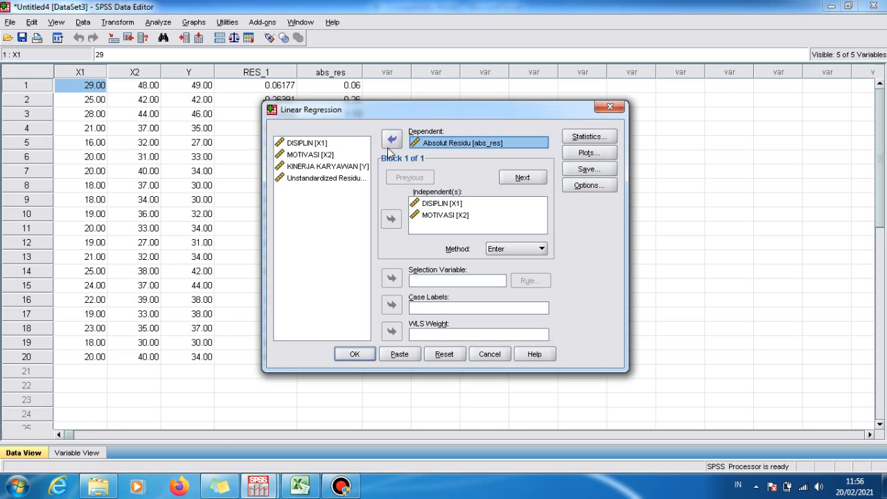
click(352, 354)
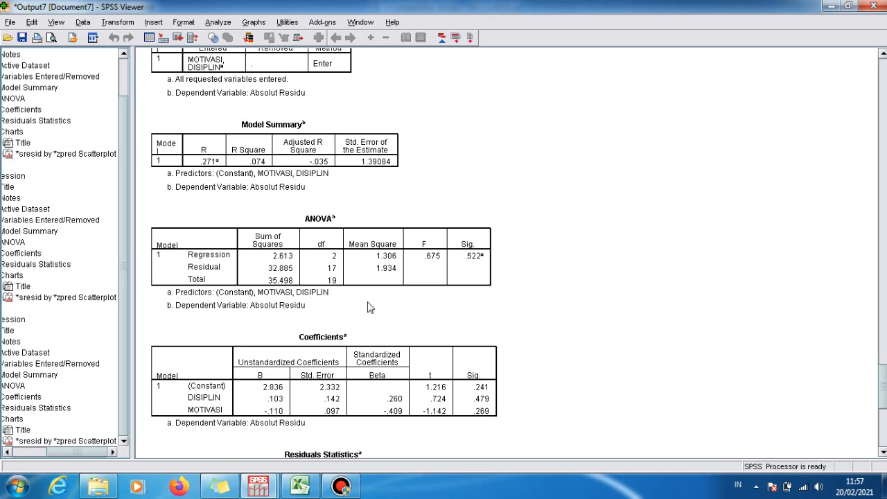
click(268, 488)
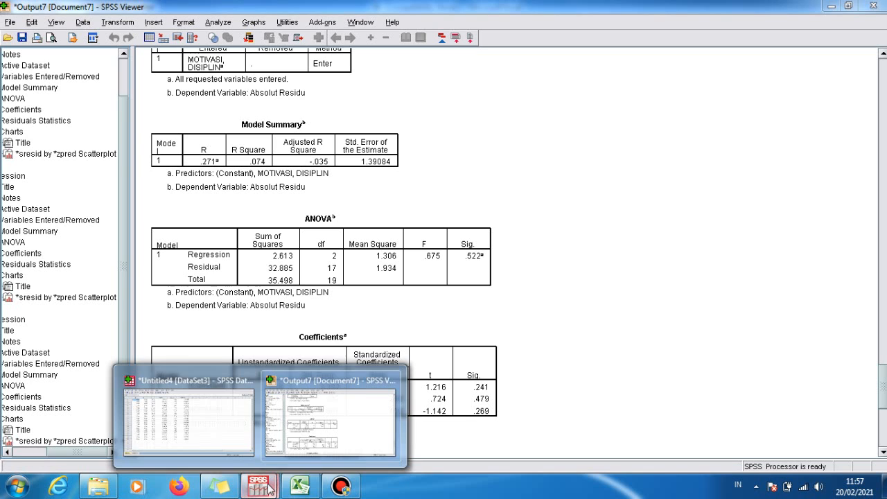
click(224, 427)
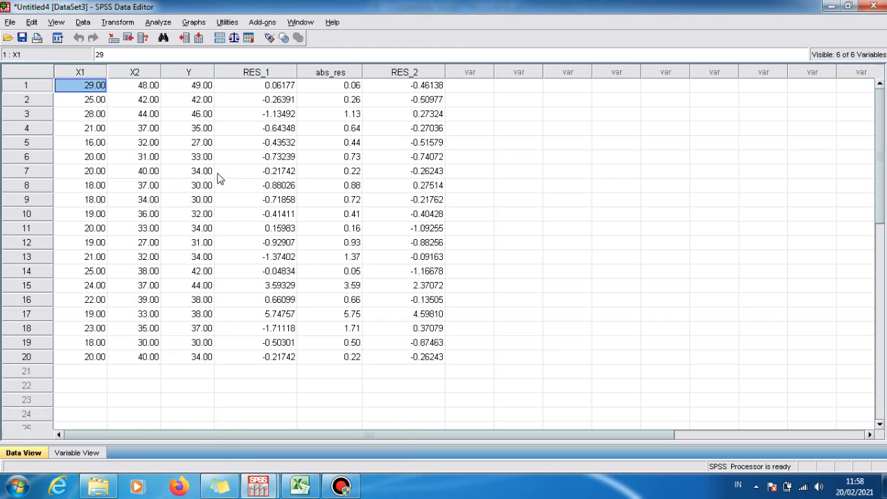
click(158, 23)
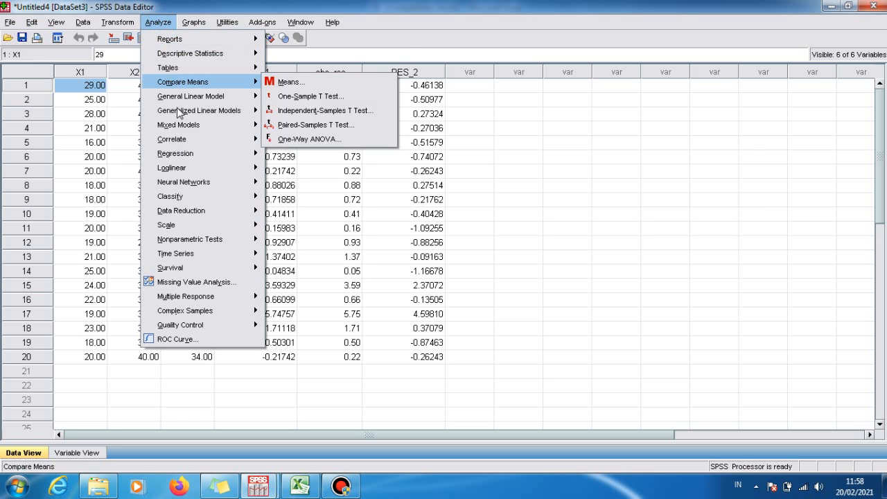
mouse_move(189, 154)
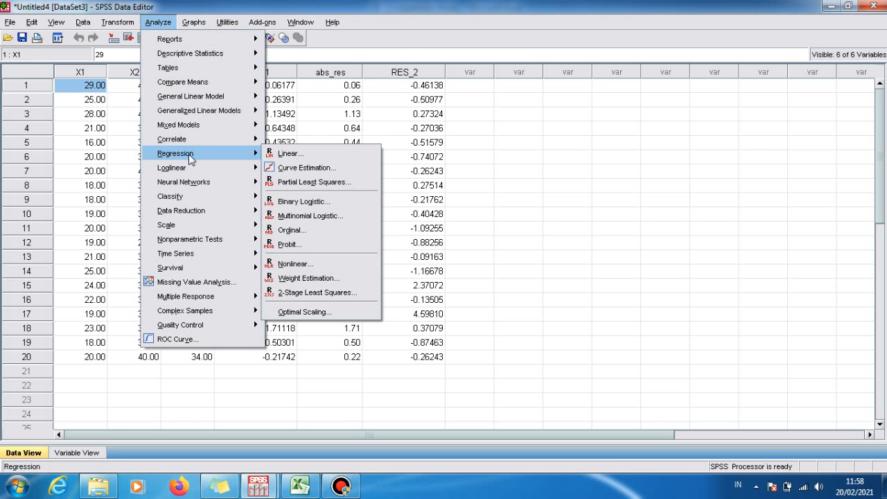
click(286, 154)
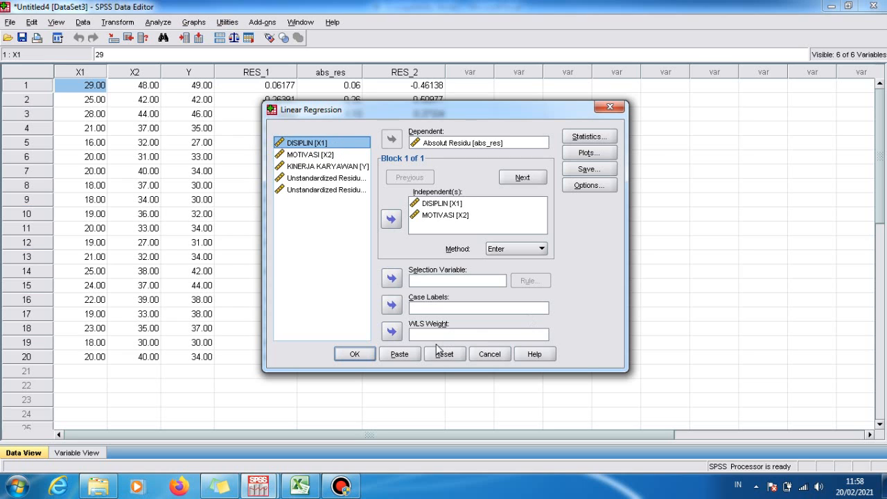
click(610, 106)
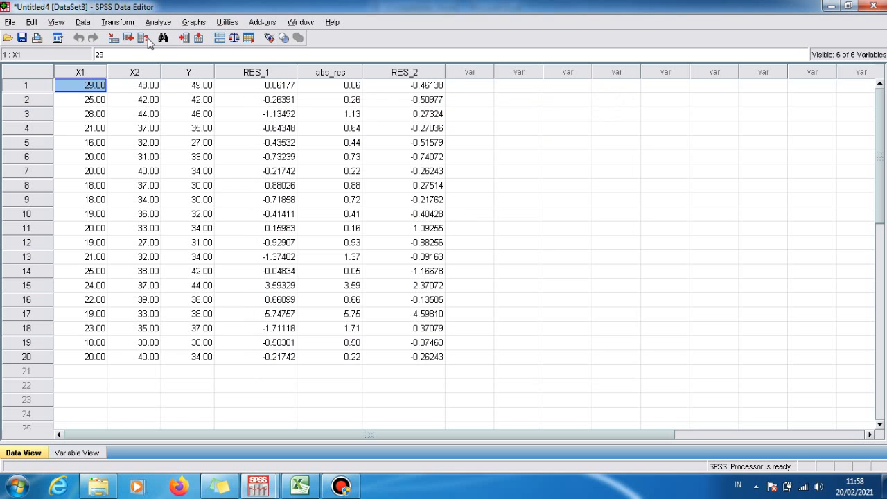
- Set up a bivariate correlation with DISIPLIN [X1], MOTIVASI [X2] and Absolut Residu [abs_res] as the variables
click(159, 23)
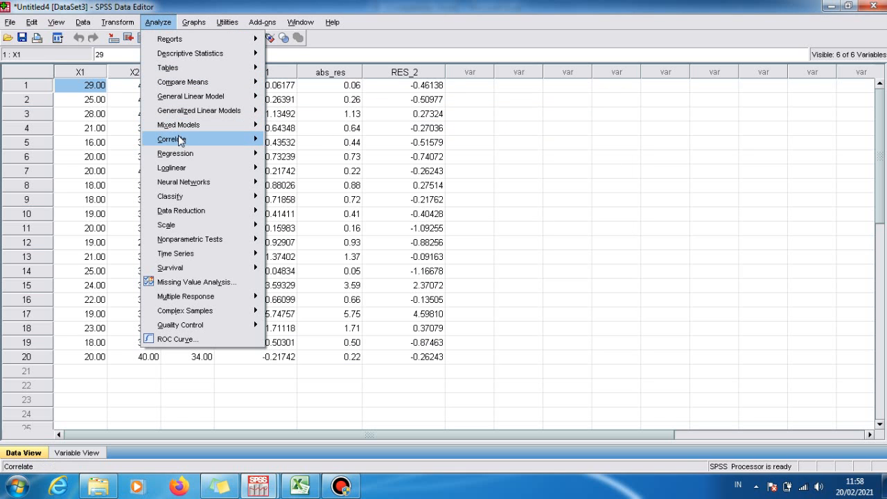
mouse_move(251, 139)
click(287, 139)
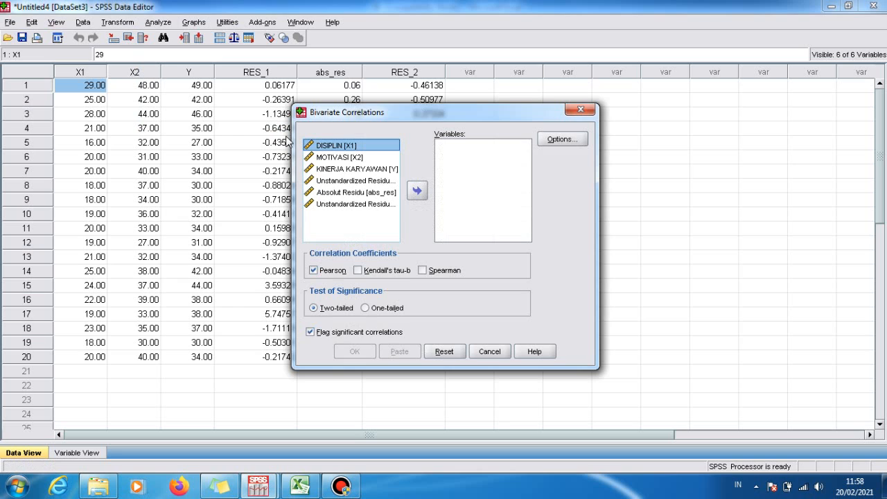
ctrl+click(354, 146)
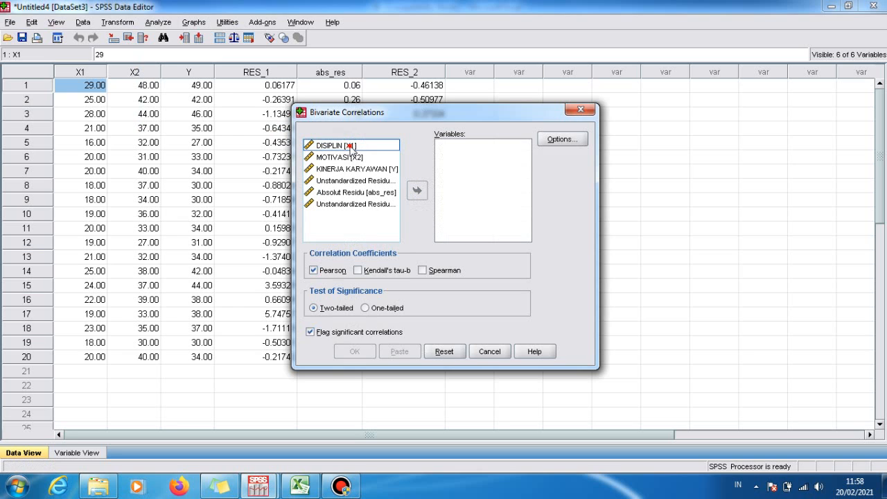
click(351, 146)
ctrl+click(351, 157)
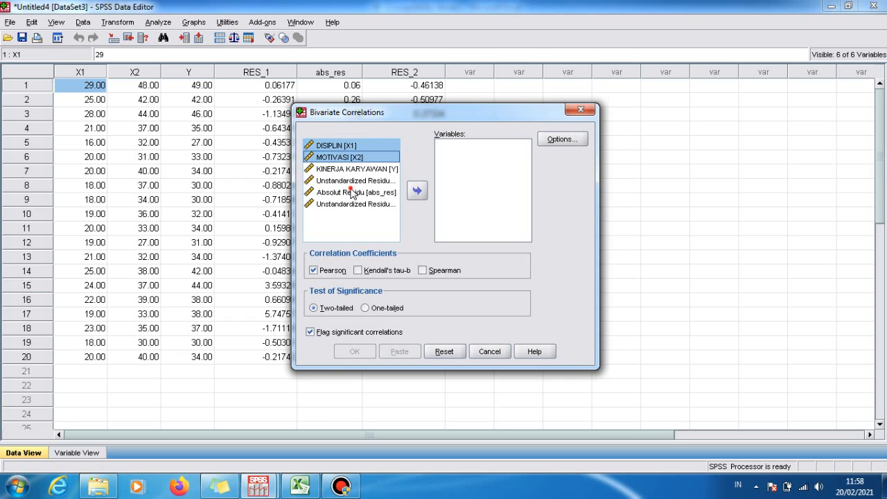
ctrl+click(351, 192)
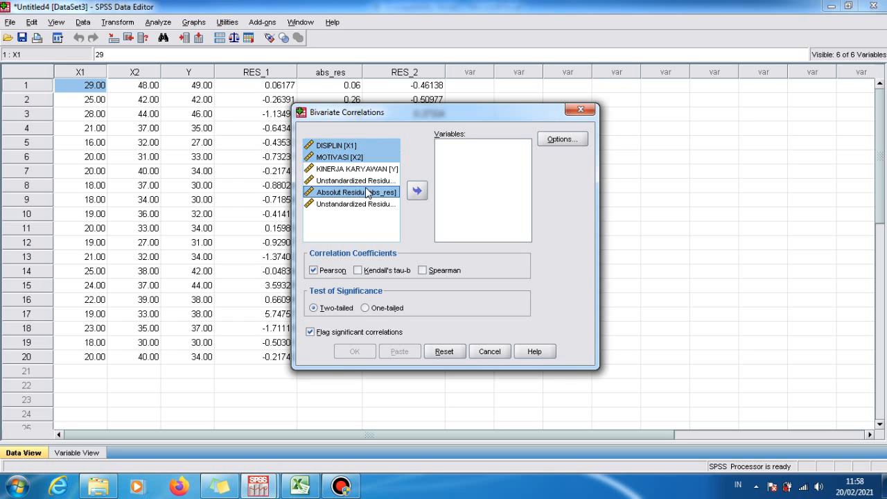
click(417, 191)
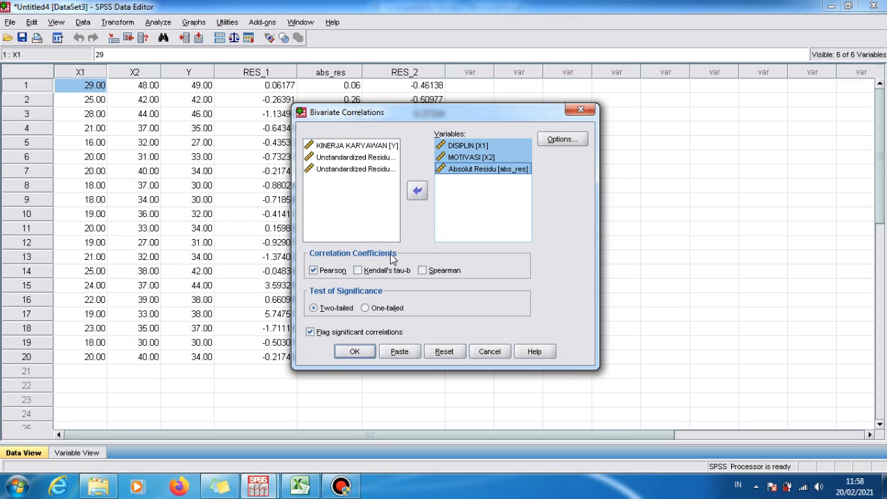
- Use Spearman instead of Pearson as the correlation coefficient, and run the analysis to view the Correlations table
click(423, 270)
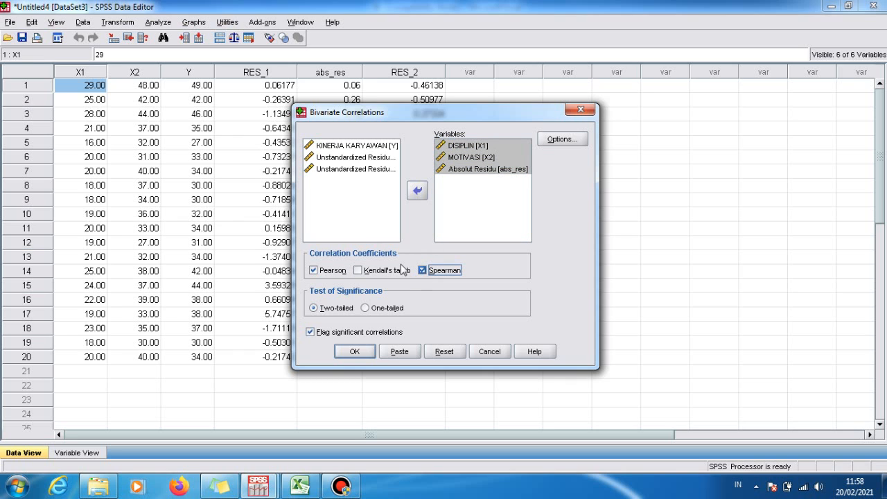
click(316, 271)
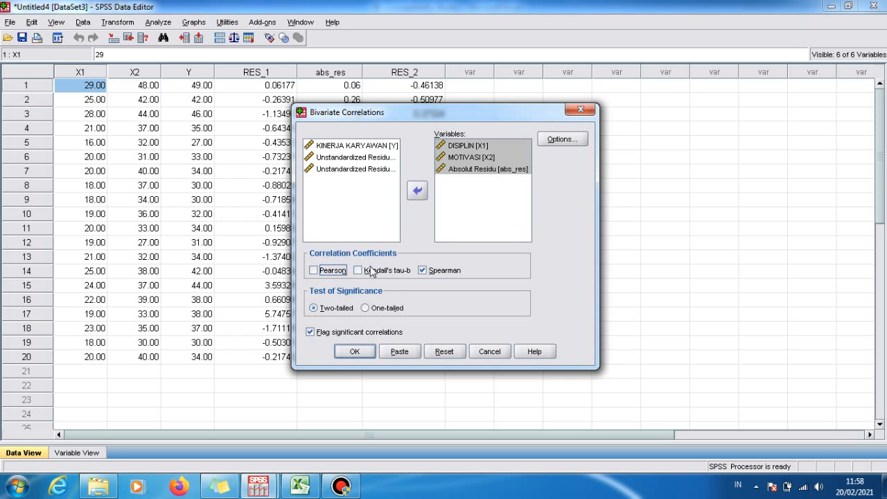
click(363, 351)
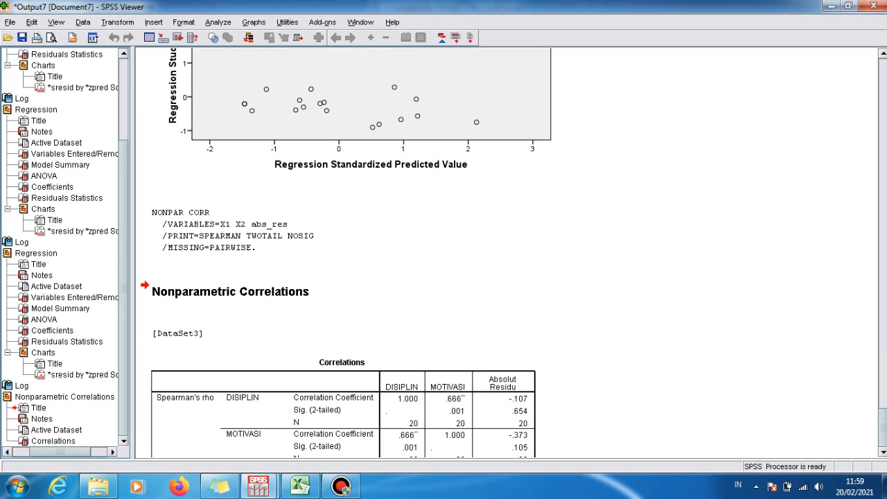
drag(884, 413, 884, 422)
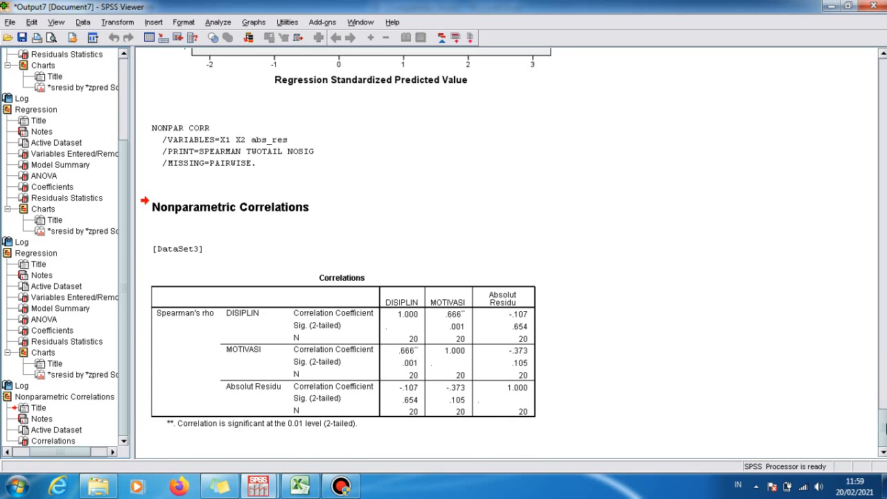